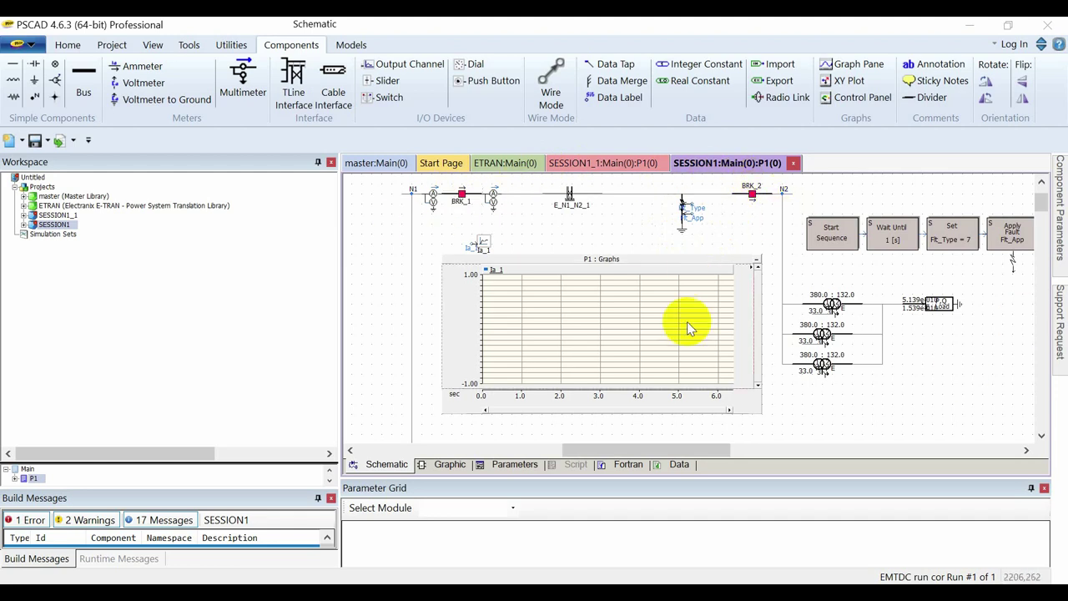
Place a Close/Open Breaker sequencer block from the Models Sequencer library.
{"action": "left_click", "coordinate": [352, 46]}
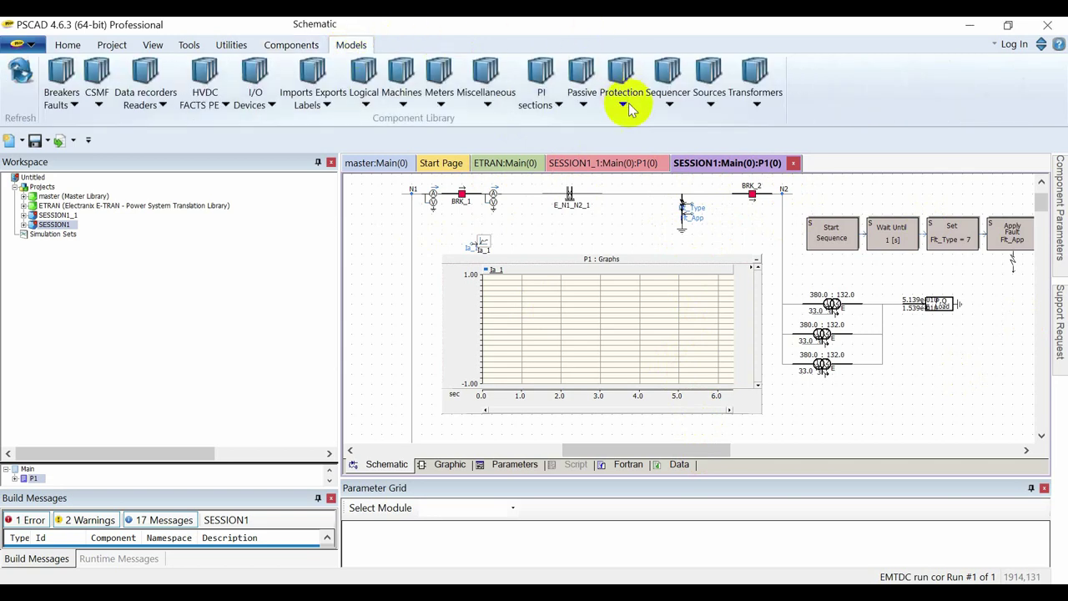
{"action": "left_click", "coordinate": [673, 107]}
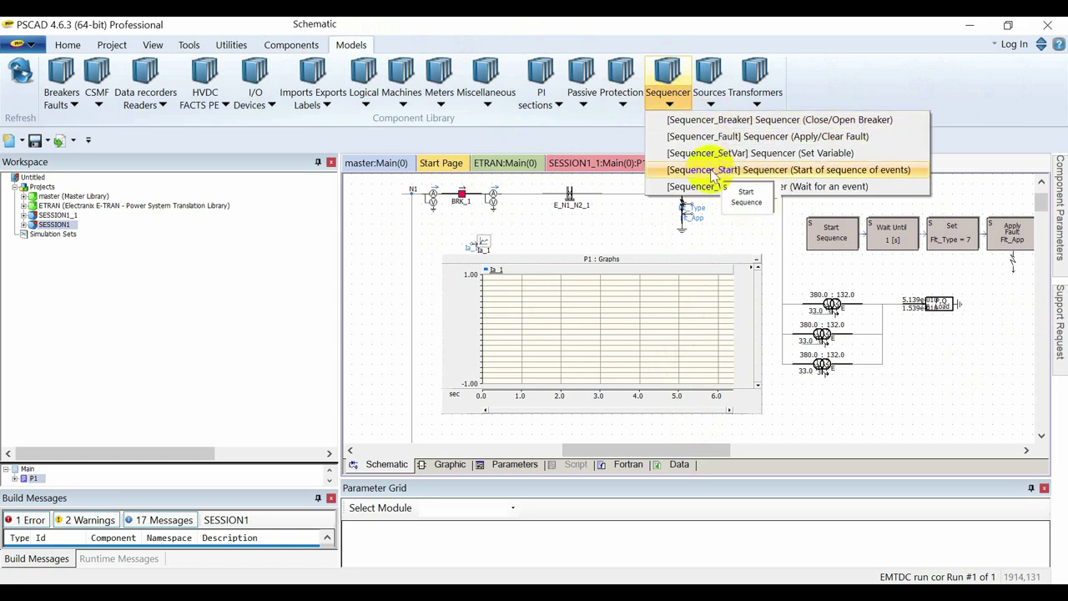
{"action": "left_click", "coordinate": [761, 121]}
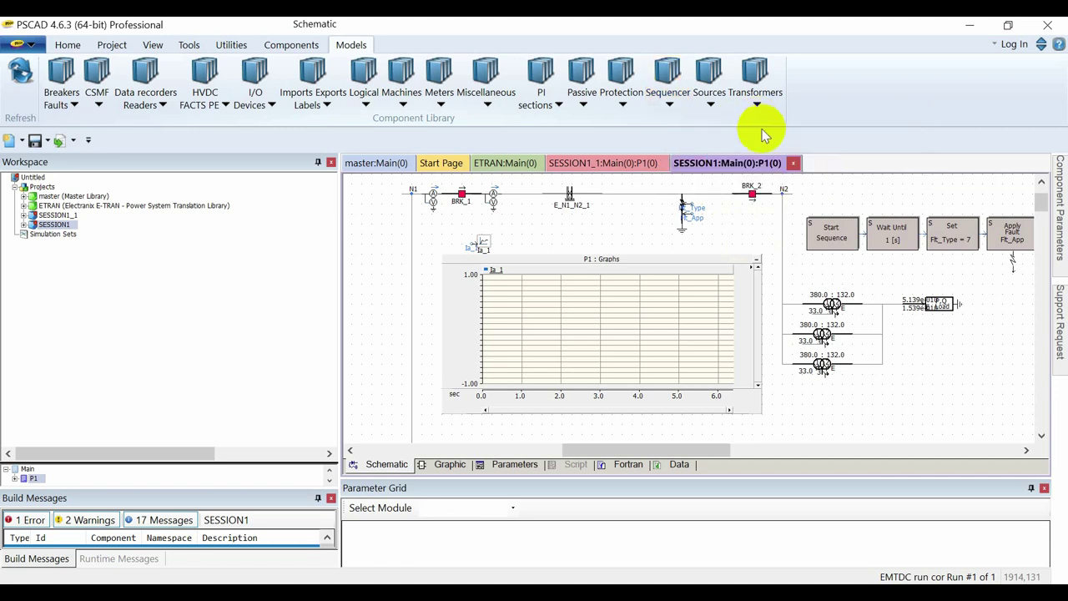
Set the breaker block's Breaker Name to BRK_1, keeping the Close Breaker action.
{"action": "double_click", "coordinate": [932, 392]}
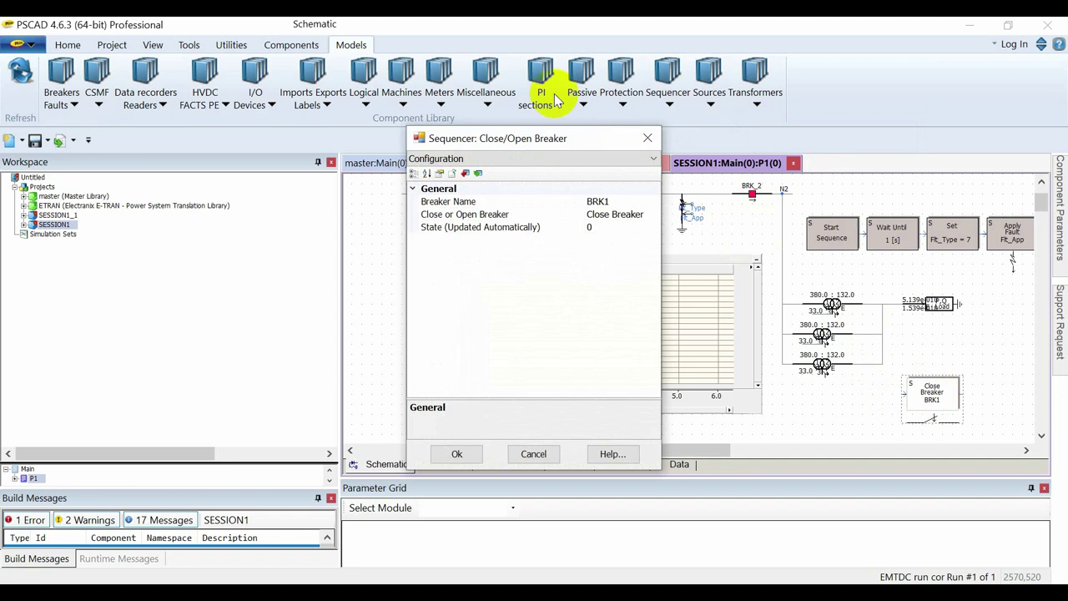
{"action": "left_click", "coordinate": [613, 201]}
{"action": "left_click_drag", "start_coordinate": [531, 141], "coordinate": [696, 153]}
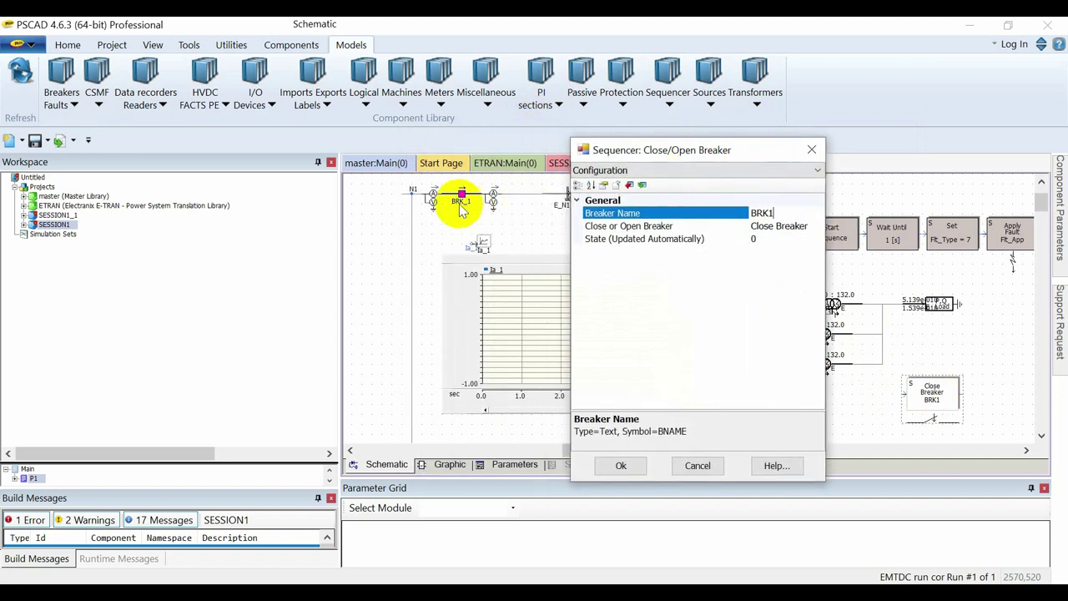
{"action": "left_click", "coordinate": [773, 213]}
{"action": "type", "text": "_"}
{"action": "left_click", "coordinate": [788, 226]}
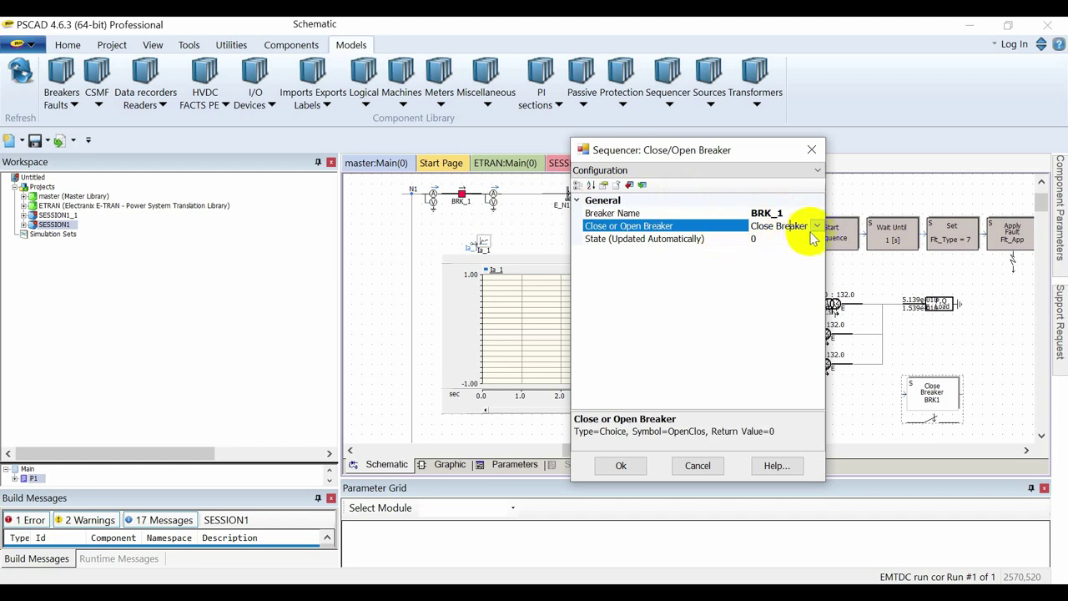
{"action": "left_click", "coordinate": [817, 226]}
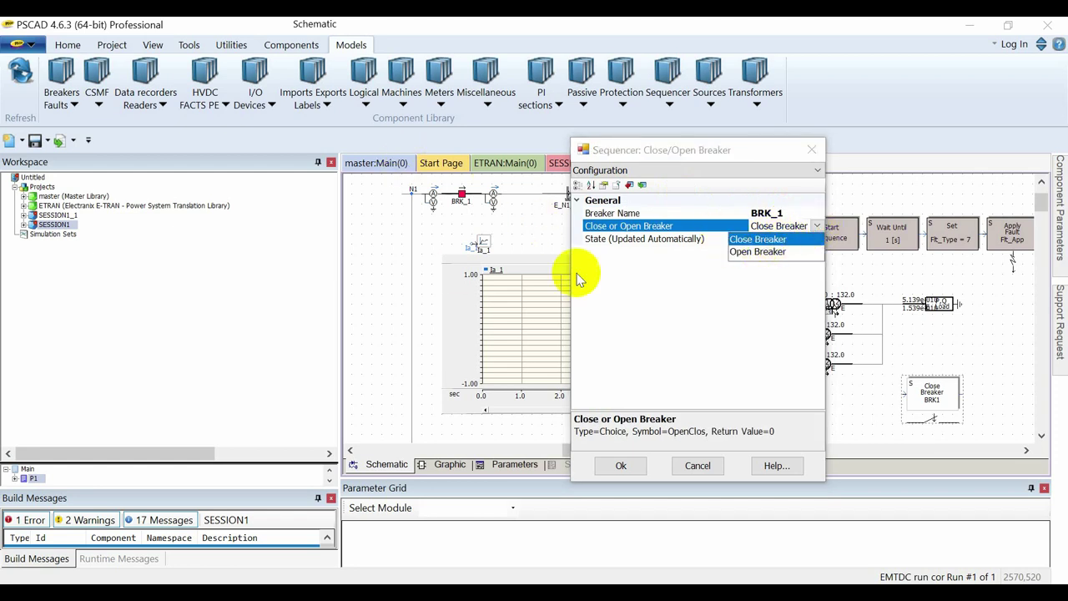
{"action": "left_click", "coordinate": [689, 466]}
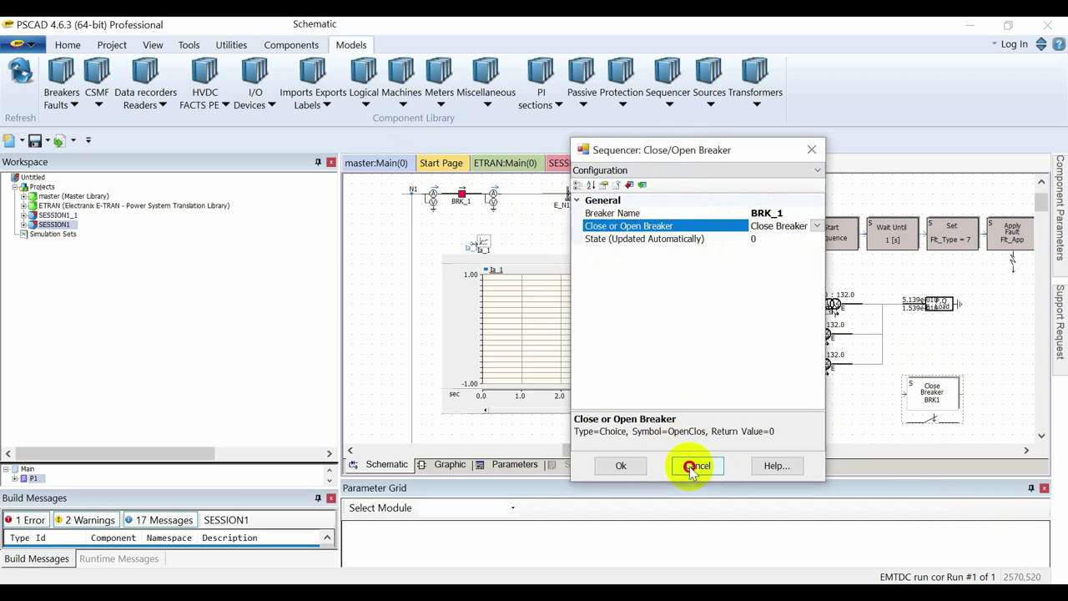
{"action": "left_click", "coordinate": [618, 465]}
{"action": "left_click", "coordinate": [669, 100]}
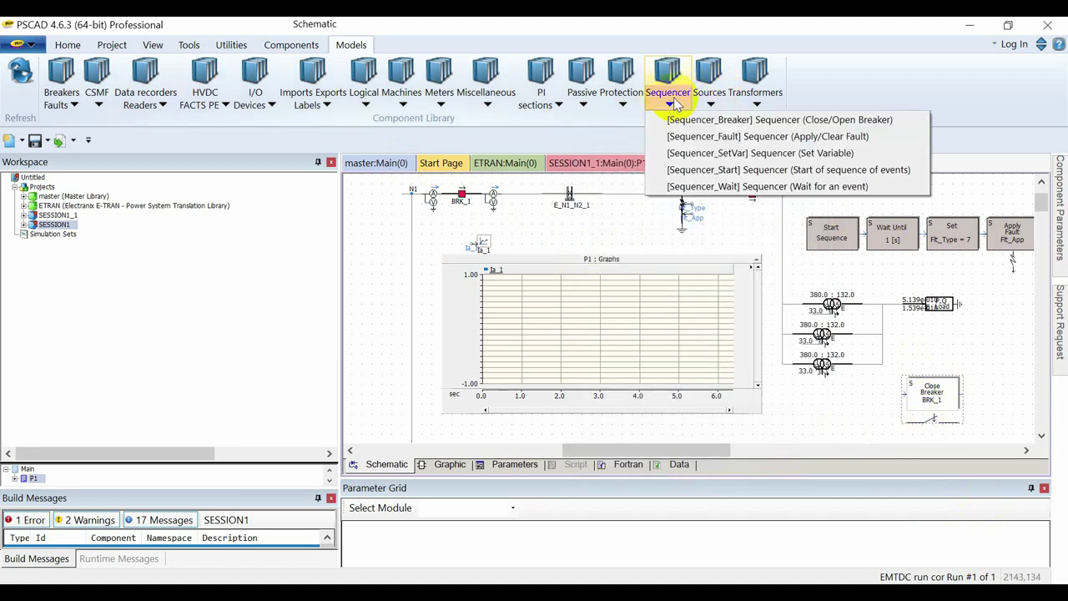
Place a Remove Fault FLT1 block and check its Flt_Type data label unchanged.
{"action": "left_click", "coordinate": [719, 138]}
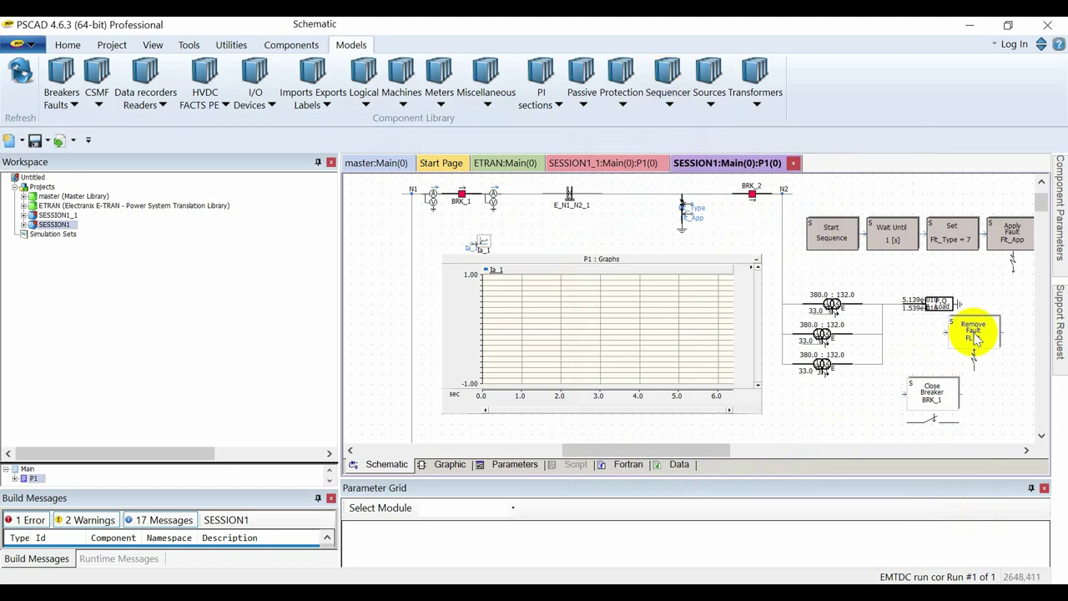
{"action": "left_click", "coordinate": [980, 346]}
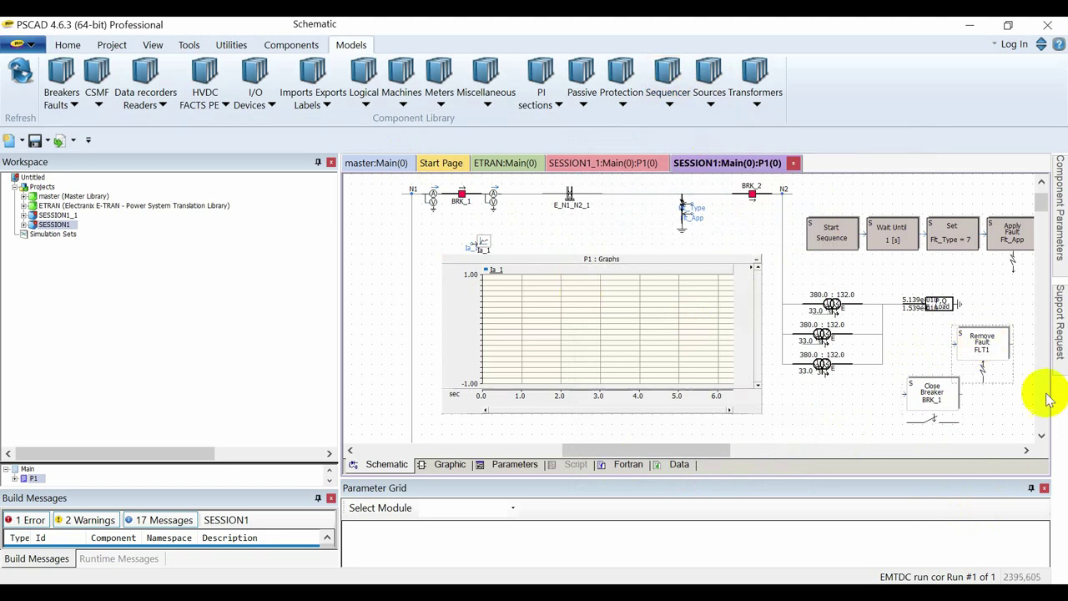
{"action": "double_click", "coordinate": [683, 209]}
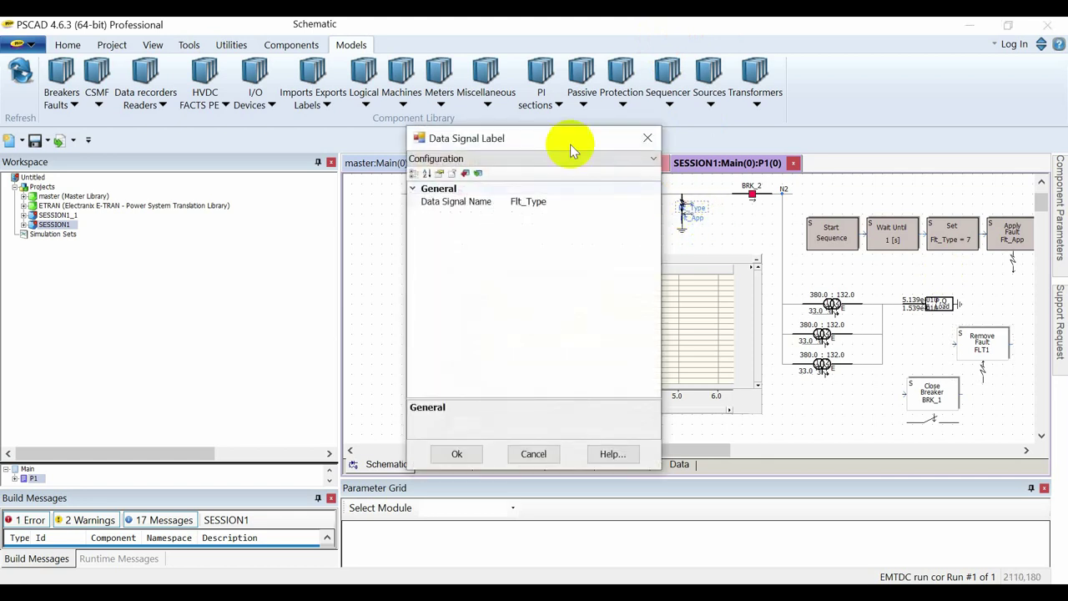
{"action": "left_click", "coordinate": [459, 453]}
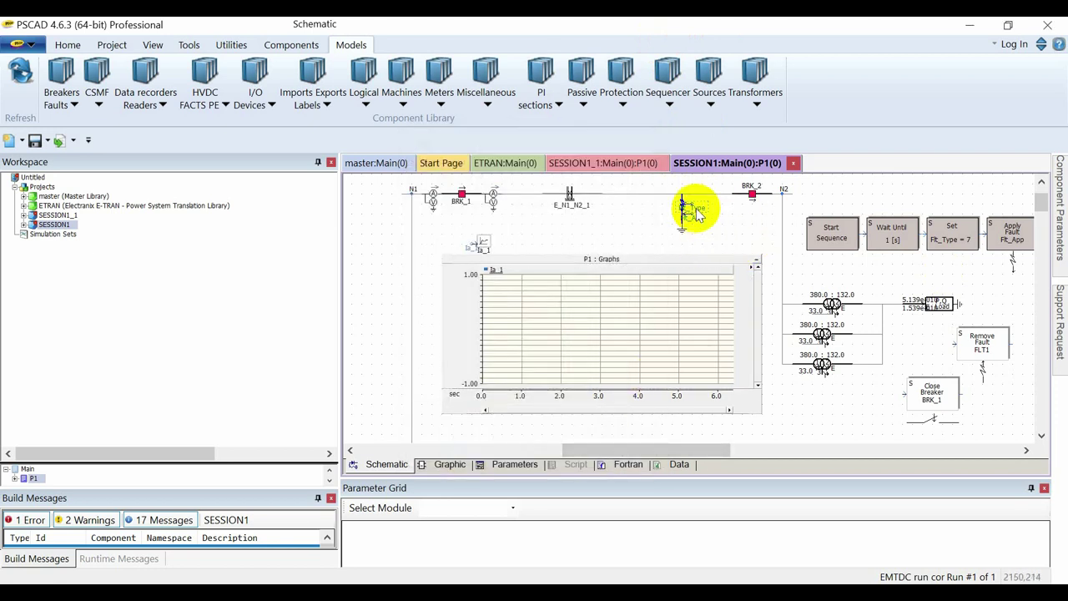
{"action": "mouse_move", "coordinate": [698, 213]}
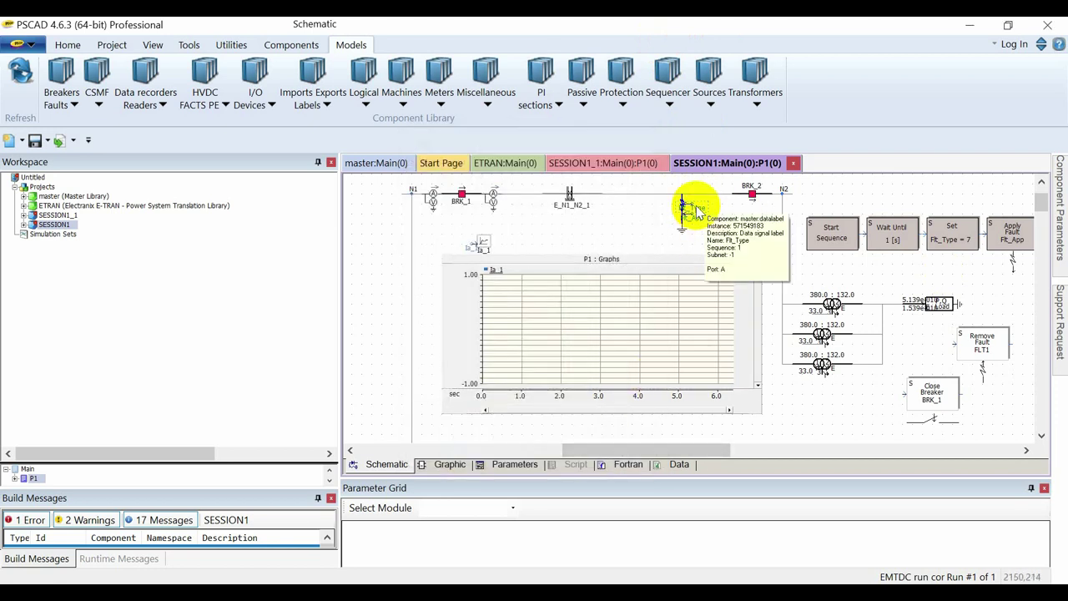
Place a Set Variable sequencer block below the graph.
{"action": "left_click", "coordinate": [709, 96]}
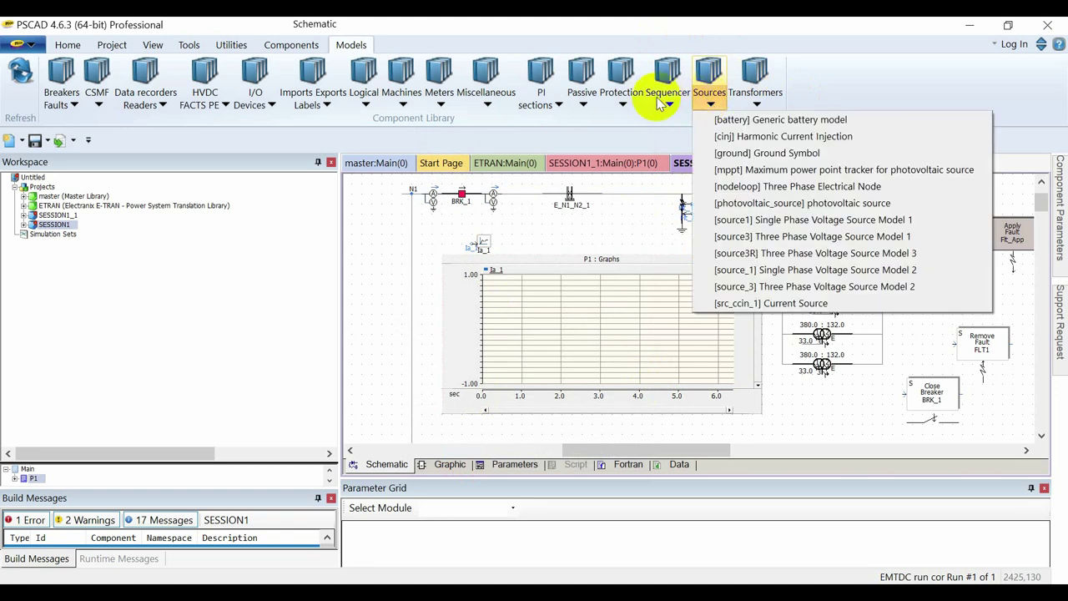
{"action": "left_click", "coordinate": [669, 101]}
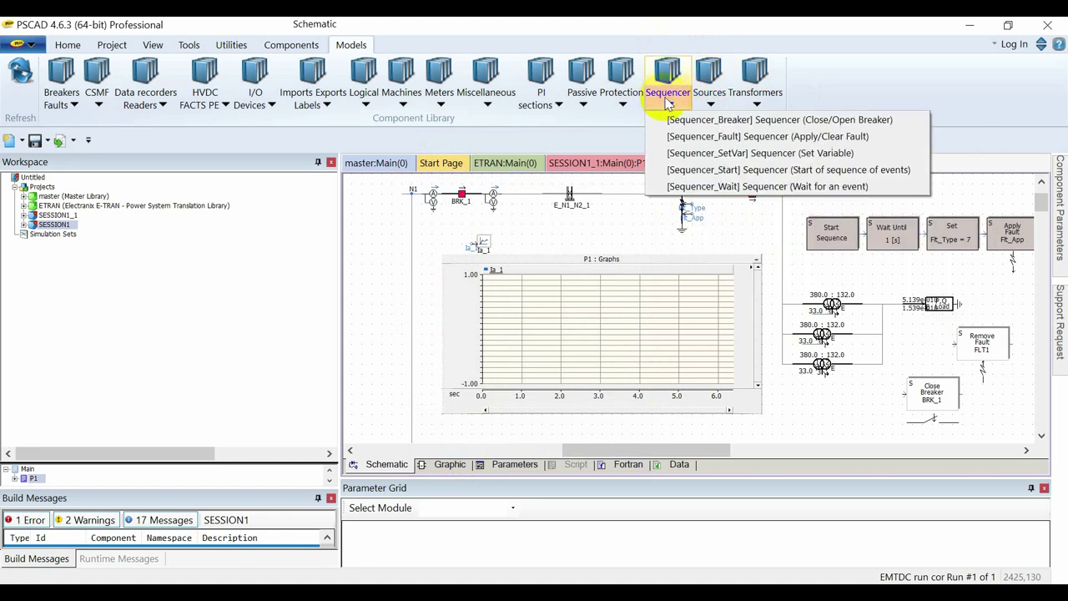
{"action": "left_click", "coordinate": [730, 152]}
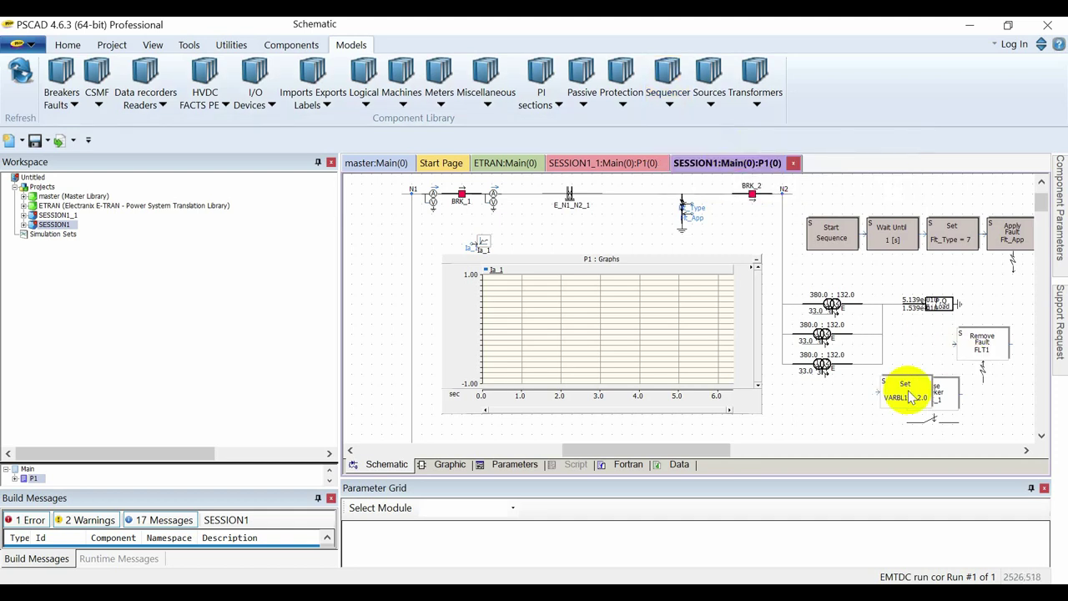
{"action": "left_click", "coordinate": [834, 422]}
Set the block's variable to Flt_type as an integer with value 1.
{"action": "double_click", "coordinate": [833, 421]}
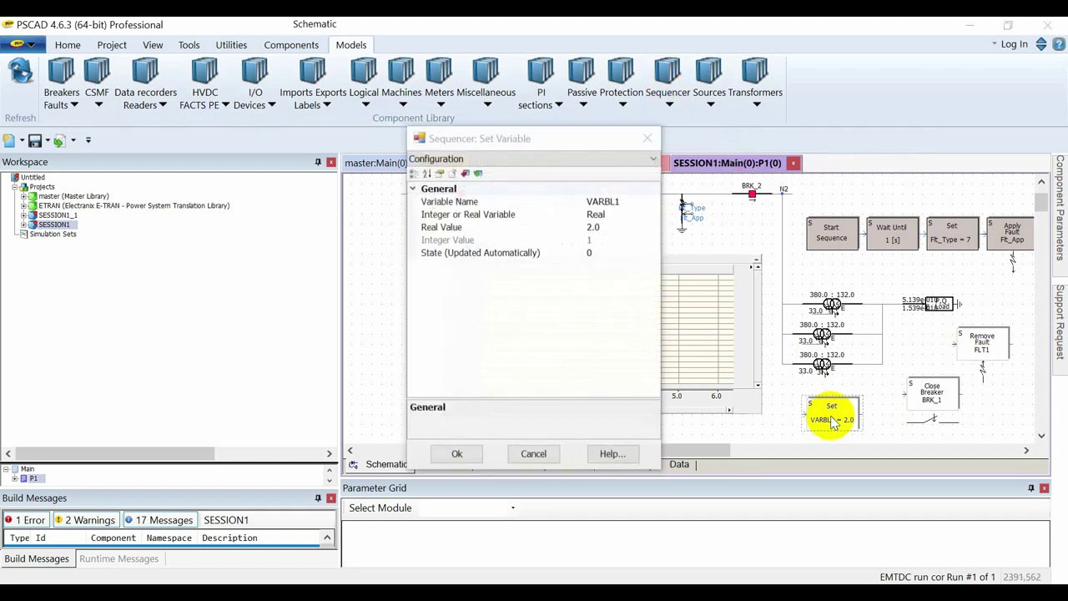
{"action": "left_click", "coordinate": [630, 201]}
{"action": "left_click_drag", "start_coordinate": [632, 201], "coordinate": [585, 200]}
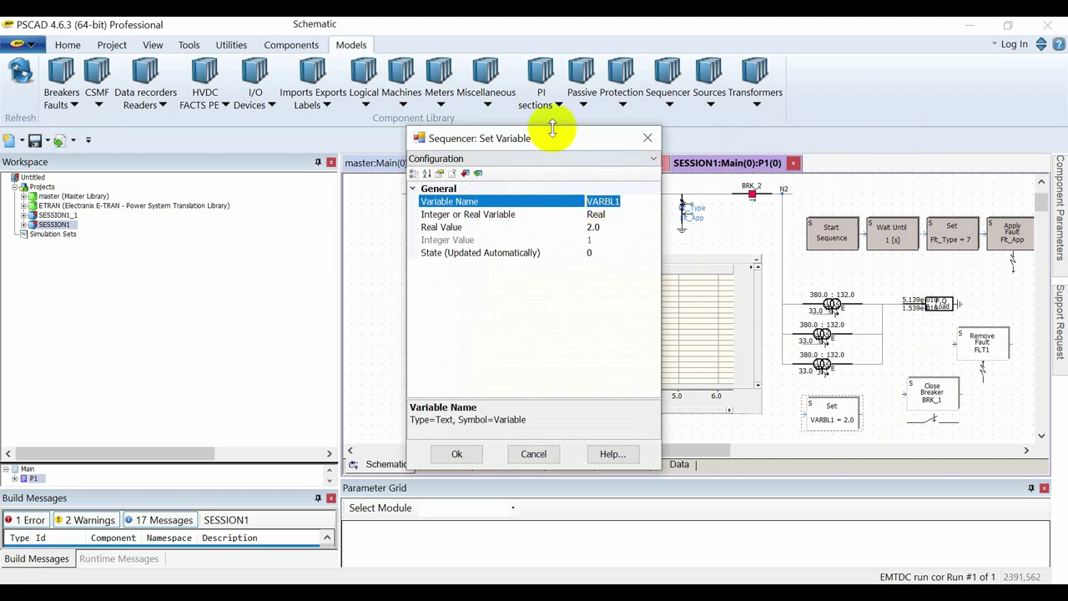
{"action": "left_click_drag", "start_coordinate": [545, 144], "coordinate": [905, 134]}
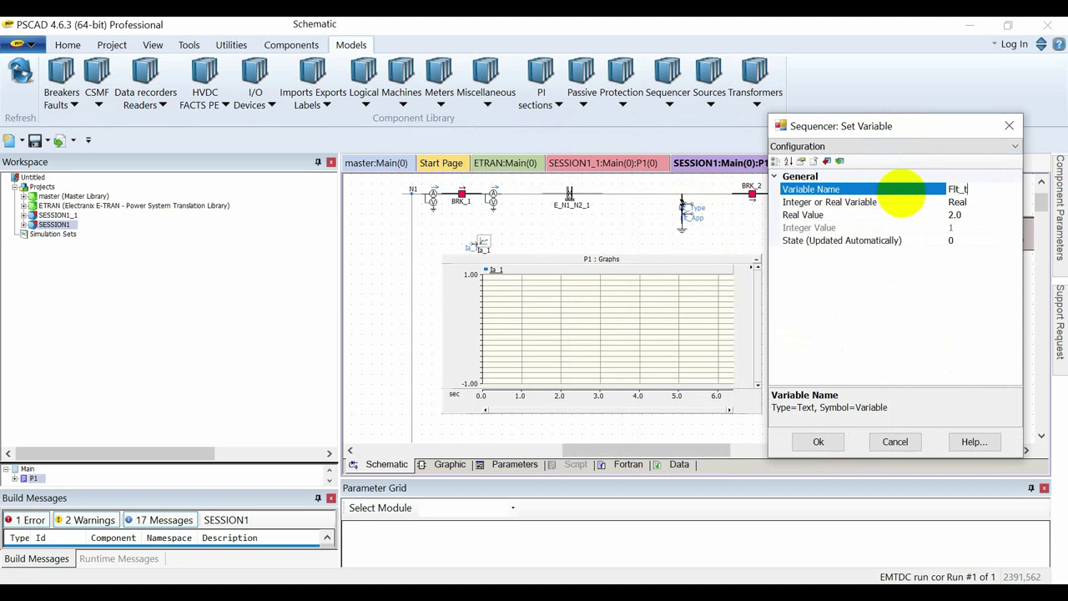
{"action": "left_click", "coordinate": [966, 190]}
{"action": "left_click", "coordinate": [993, 202]}
{"action": "left_click", "coordinate": [1014, 203]}
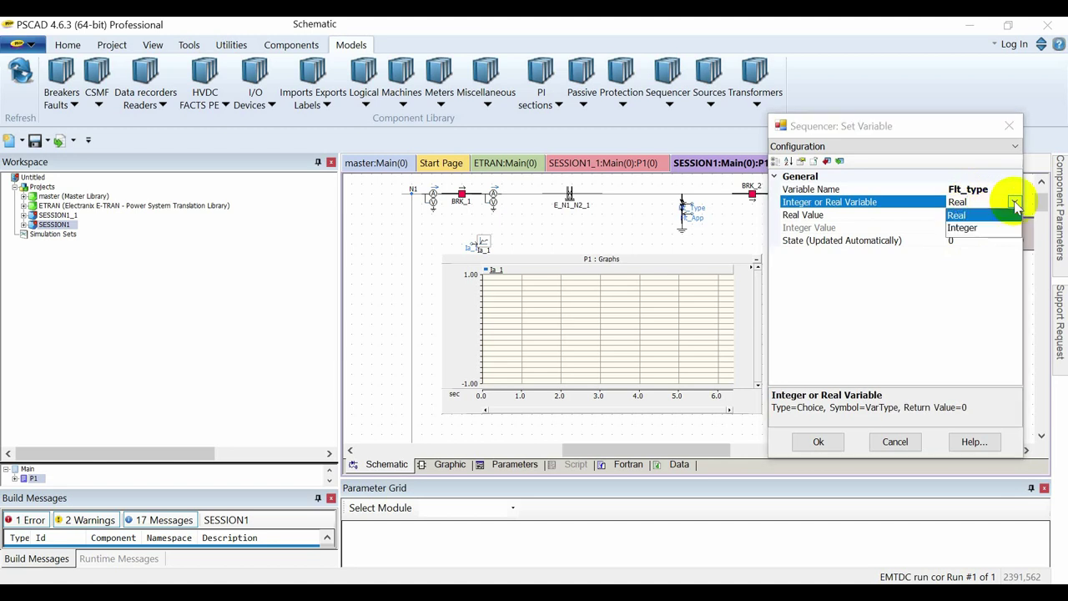
{"action": "left_click", "coordinate": [964, 227]}
{"action": "left_click", "coordinate": [963, 227]}
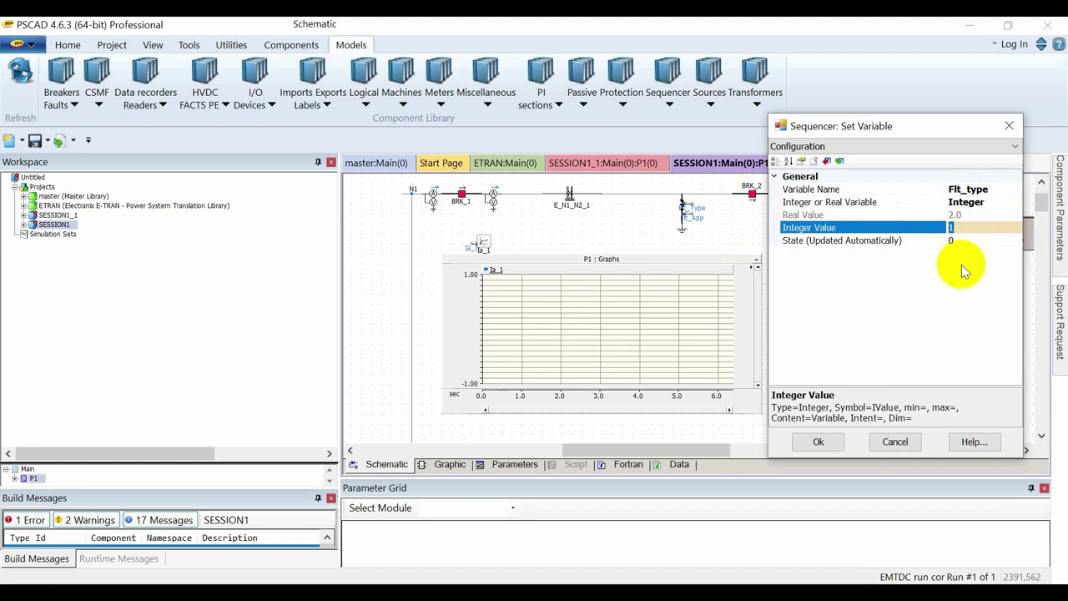
{"action": "left_click", "coordinate": [814, 444]}
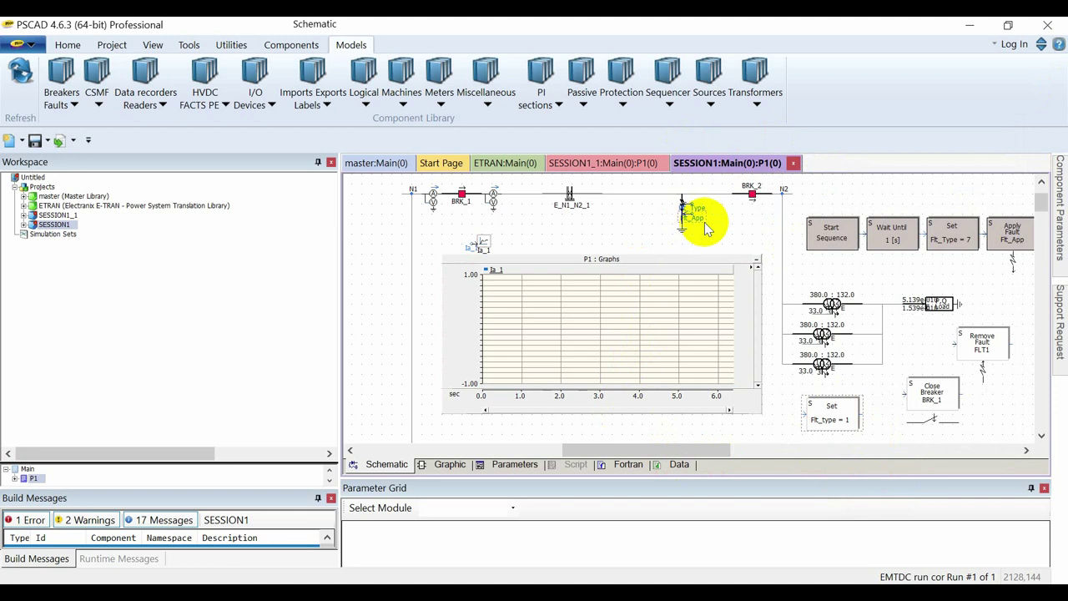
Change the fault name from FLT1 to Flt_App and switch the block to Apply Fault.
{"action": "double_click", "coordinate": [988, 355]}
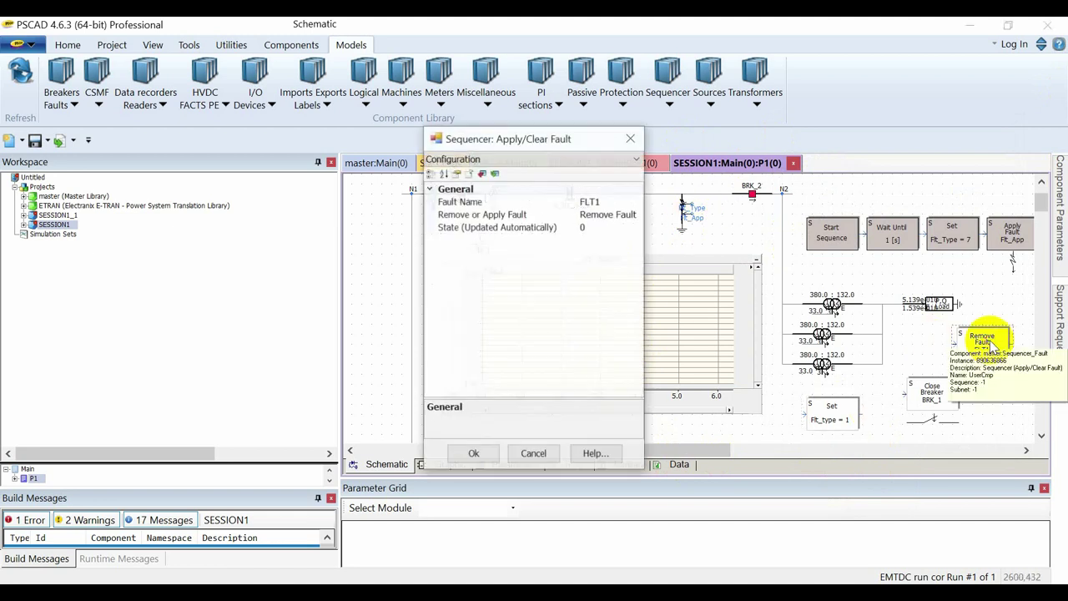
{"action": "left_click", "coordinate": [595, 202]}
{"action": "double_click", "coordinate": [589, 203]}
{"action": "left_click_drag", "start_coordinate": [528, 137], "coordinate": [871, 236]}
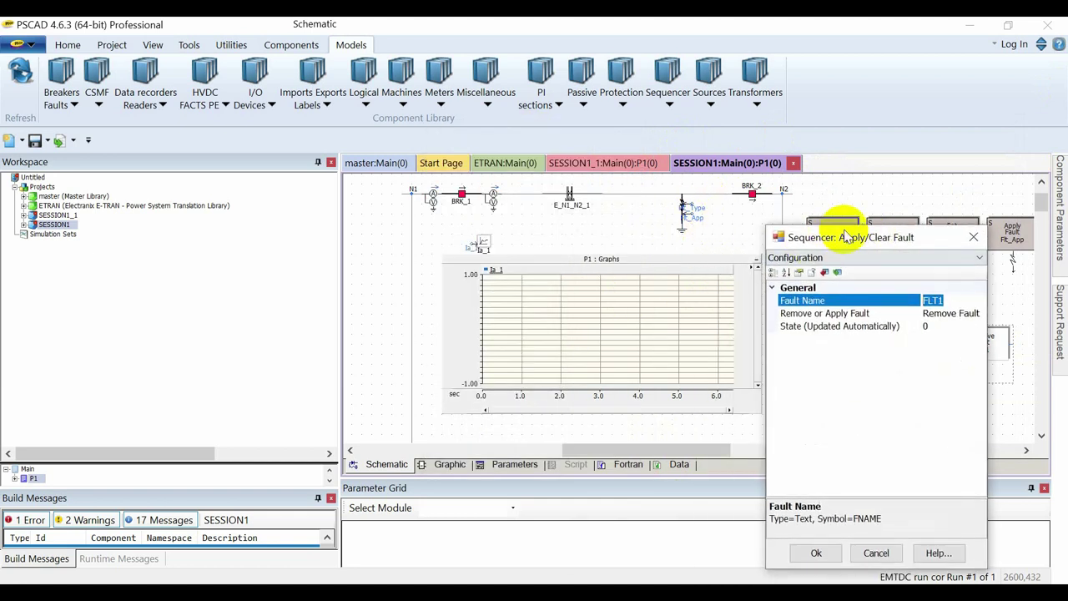
{"action": "left_click_drag", "start_coordinate": [832, 234], "coordinate": [811, 182]}
{"action": "type", "text": "Flt_App"}
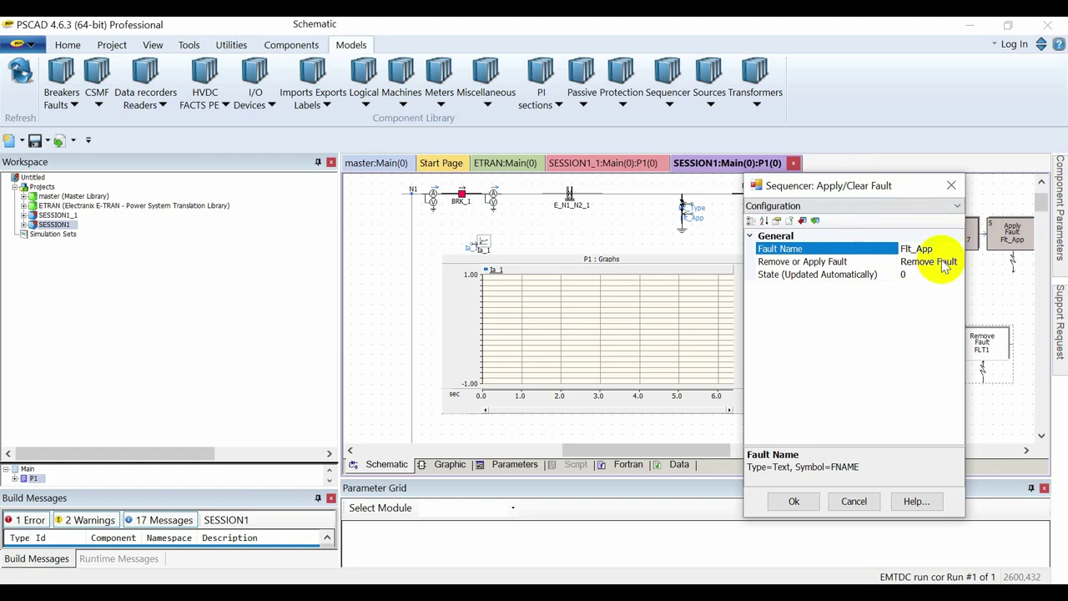
{"action": "left_click", "coordinate": [945, 262]}
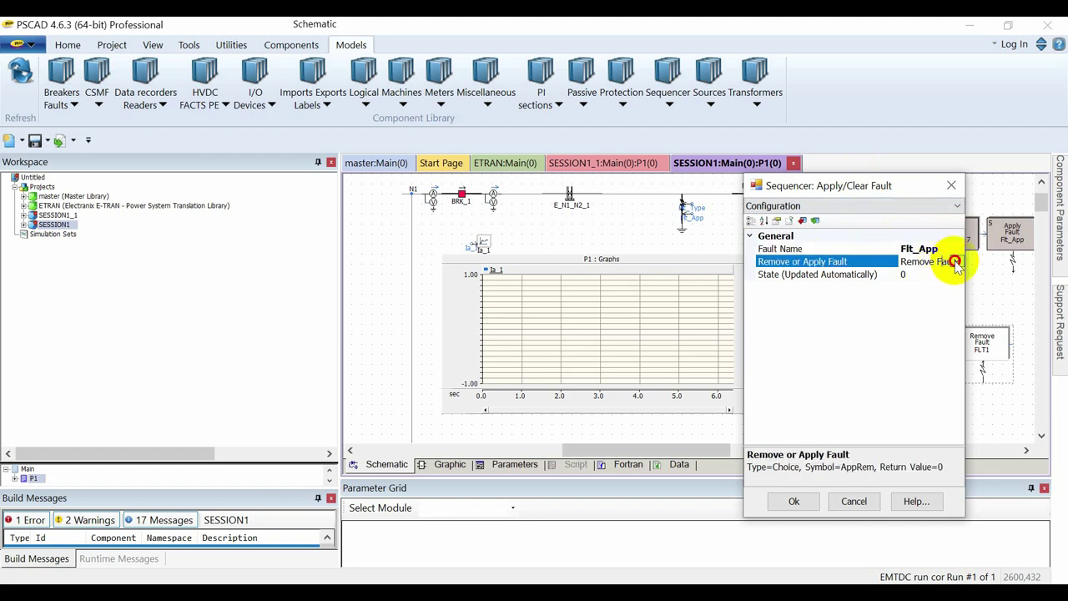
{"action": "left_click", "coordinate": [957, 262]}
{"action": "left_click", "coordinate": [898, 287]}
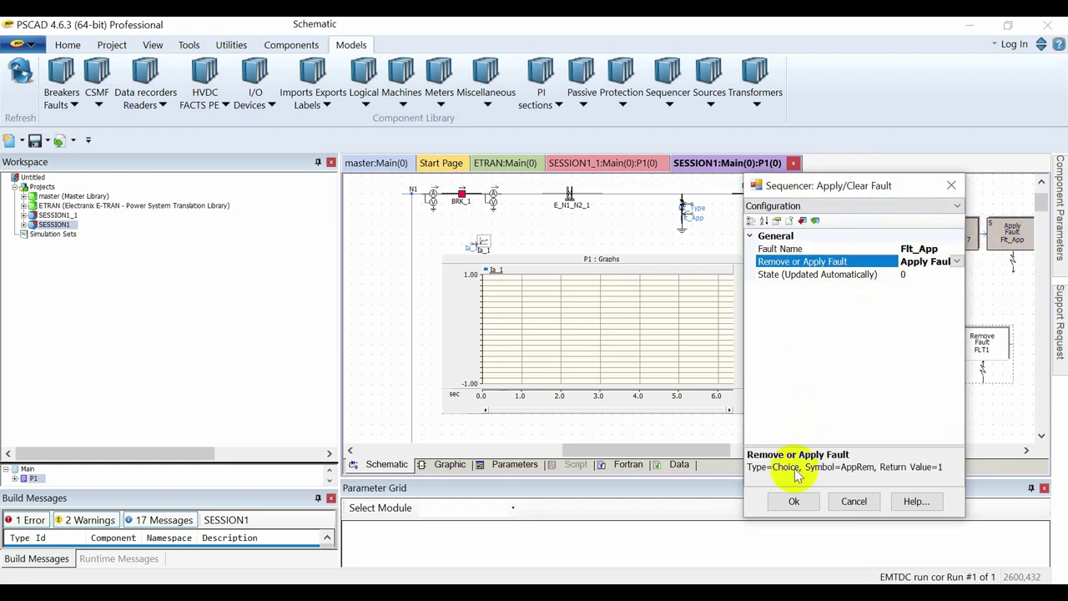
{"action": "left_click", "coordinate": [791, 502]}
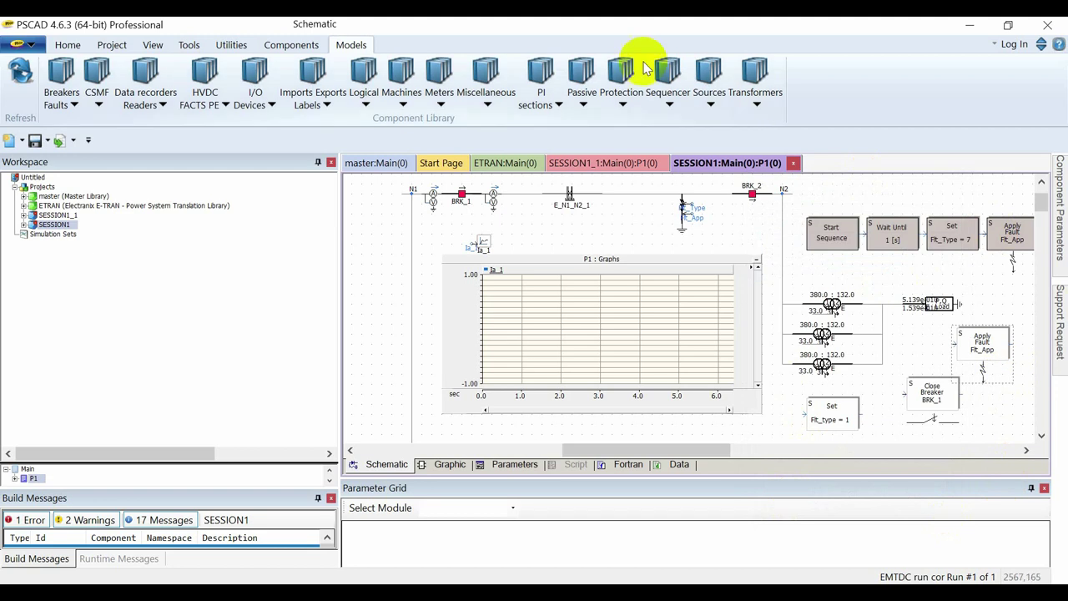
{"action": "left_click", "coordinate": [666, 77]}
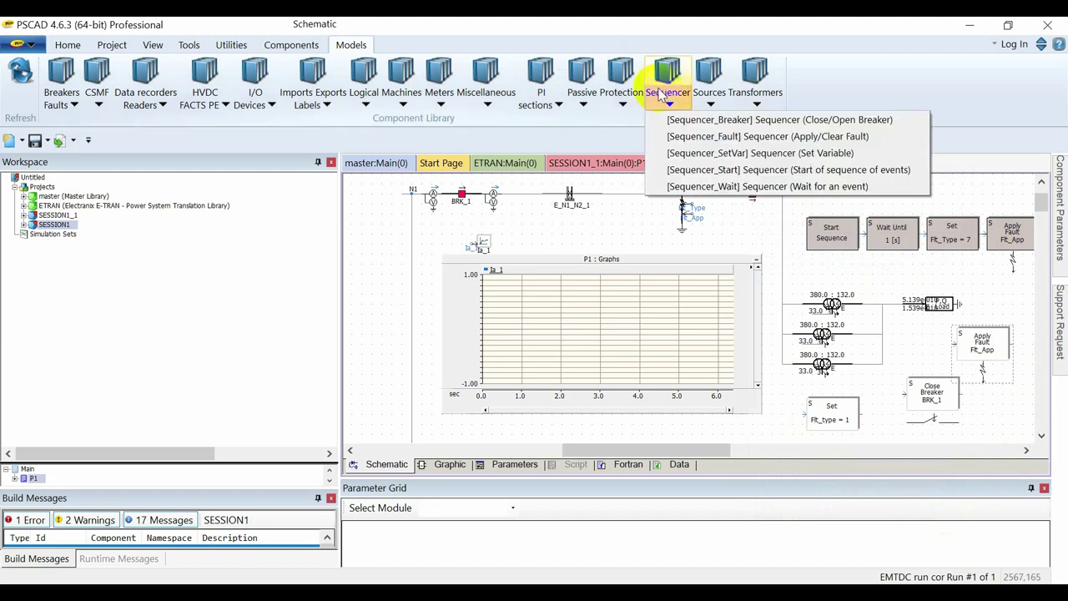
Place a Start Sequence block at the lower right of the sequencer area.
{"action": "left_click", "coordinate": [737, 171]}
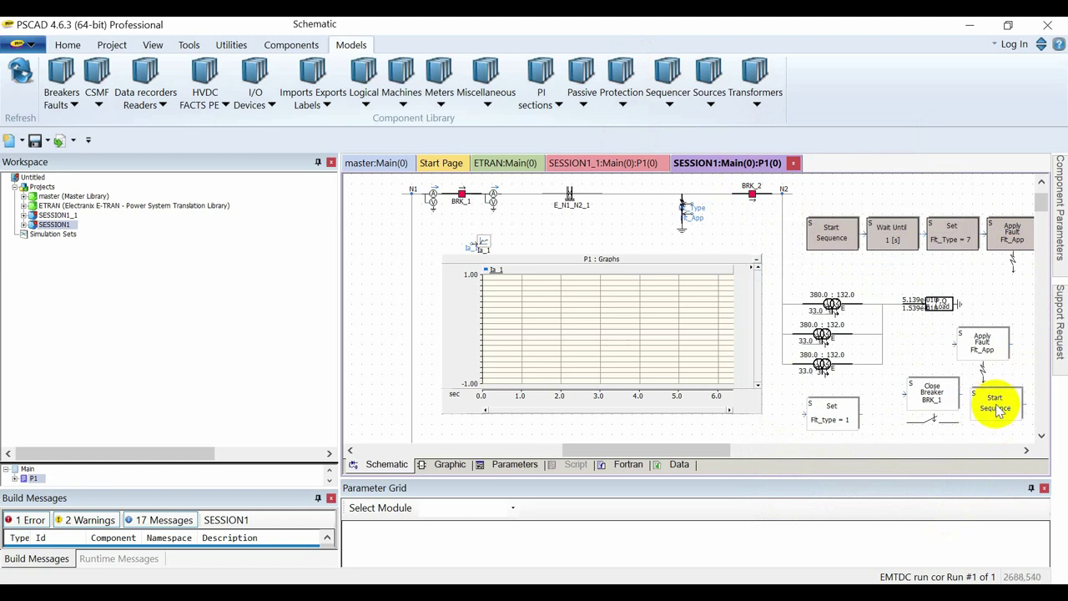
{"action": "left_click", "coordinate": [997, 408]}
{"action": "left_click_drag", "start_coordinate": [685, 450], "coordinate": [728, 450]}
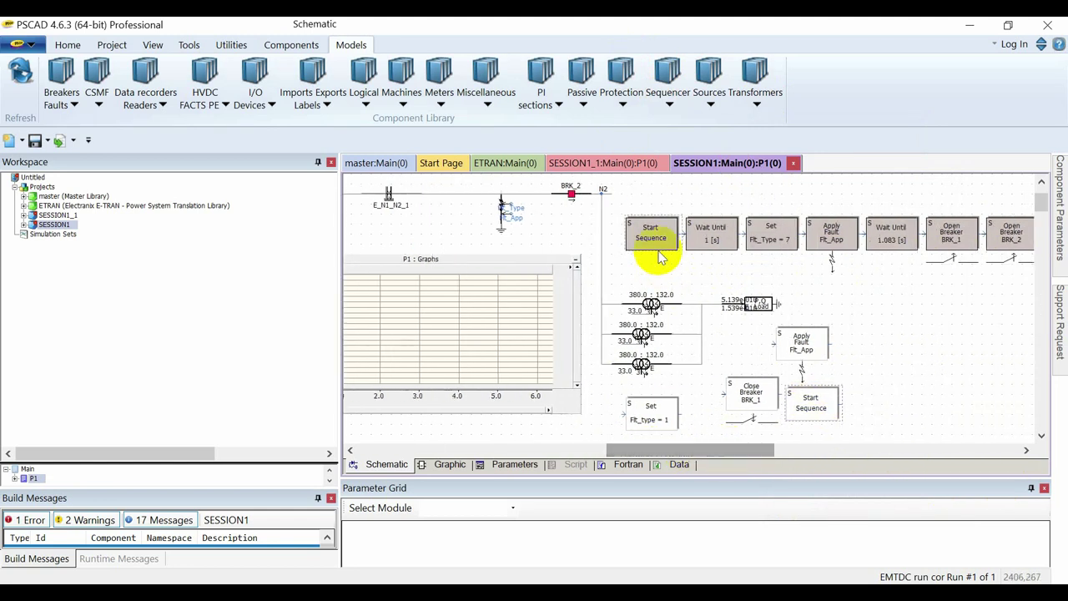
Keep the Start Sequence block's Sequencer Type as Single Sequence rather than Repetitive.
{"action": "double_click", "coordinate": [808, 400]}
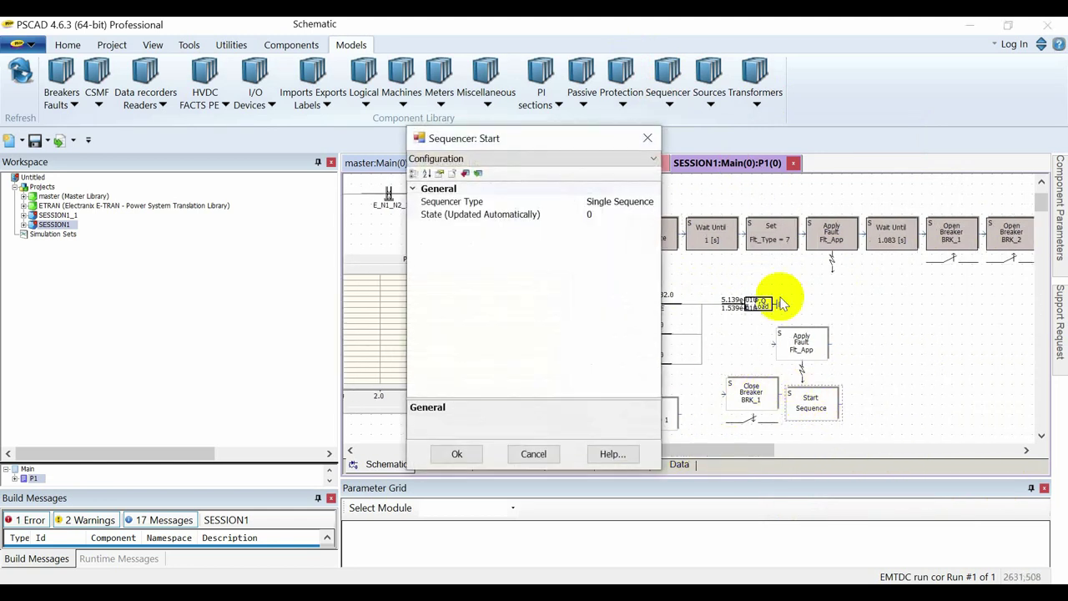
{"action": "left_click", "coordinate": [615, 201]}
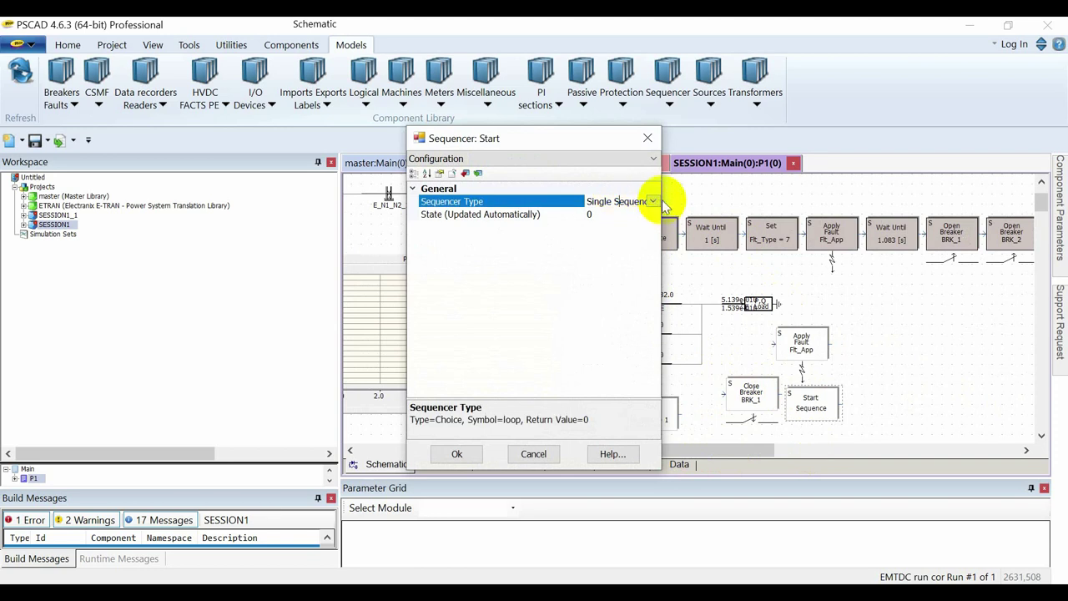
{"action": "left_click", "coordinate": [653, 202]}
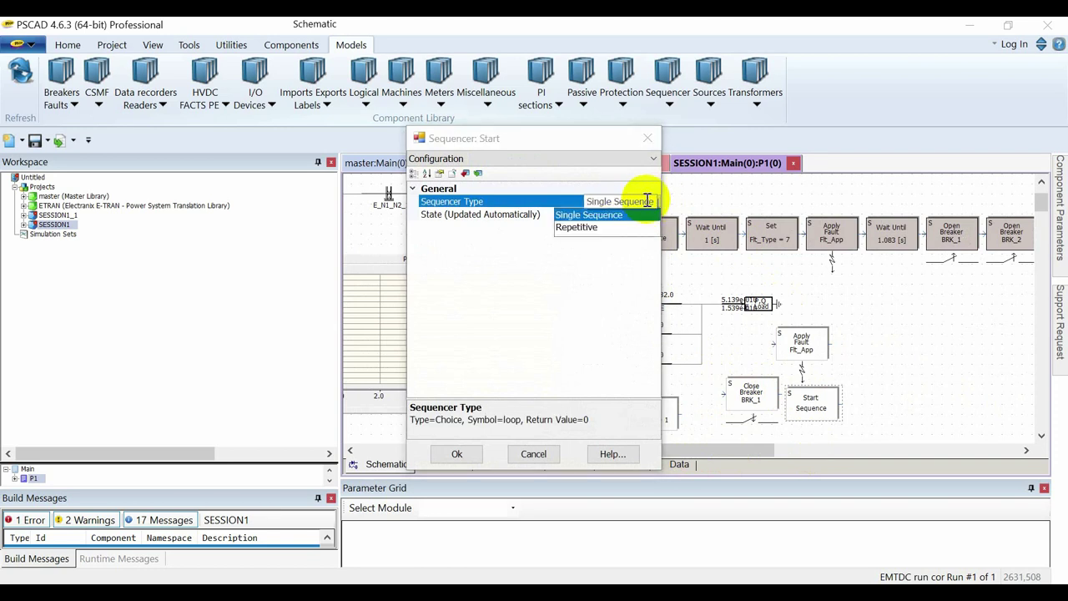
{"action": "left_click", "coordinate": [581, 228]}
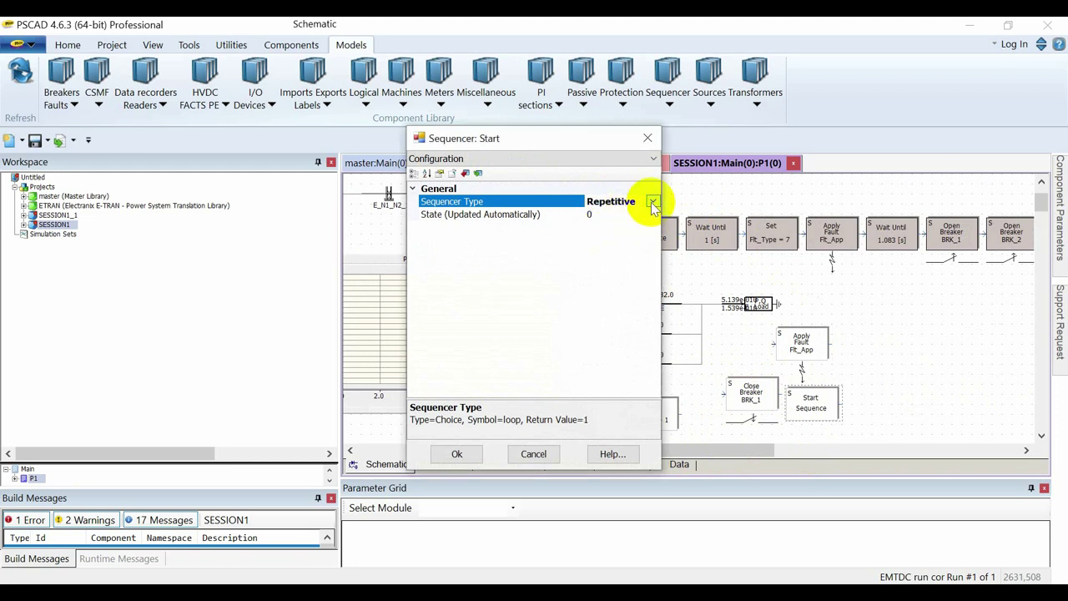
{"action": "left_click", "coordinate": [639, 209]}
{"action": "left_click", "coordinate": [599, 215]}
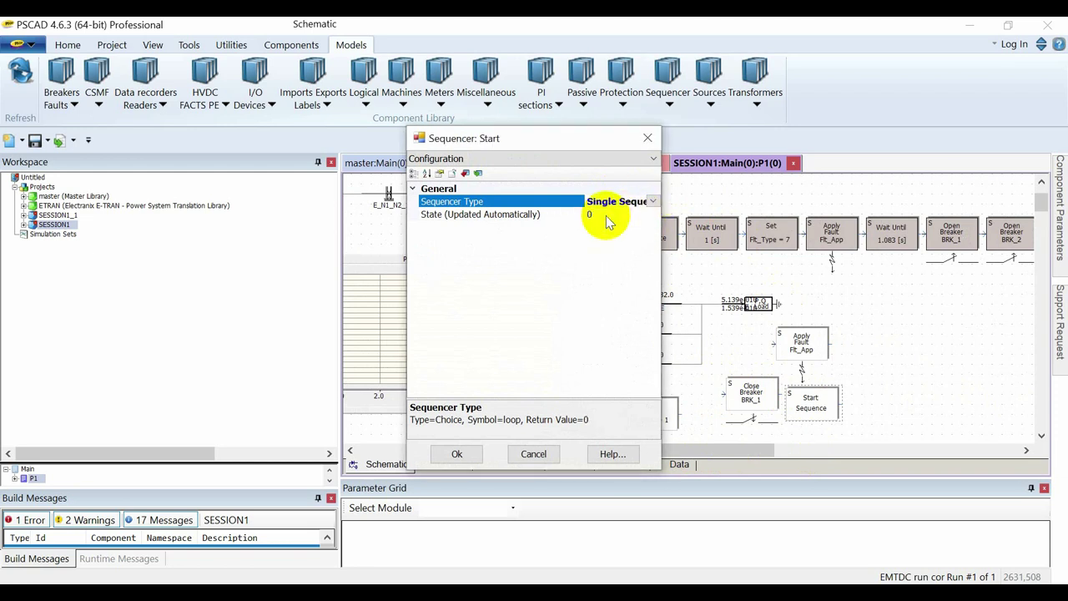
{"action": "left_click", "coordinate": [458, 453]}
Place a Wait For block at the lower right and accept its 0.05 s fixed delay.
{"action": "left_click", "coordinate": [668, 88]}
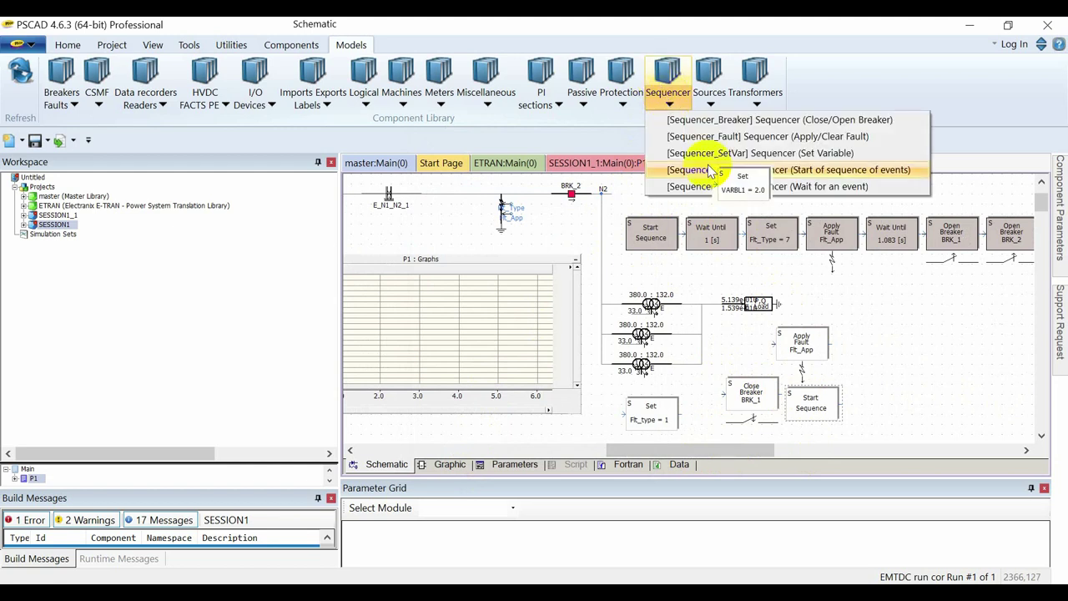
{"action": "left_click", "coordinate": [738, 188]}
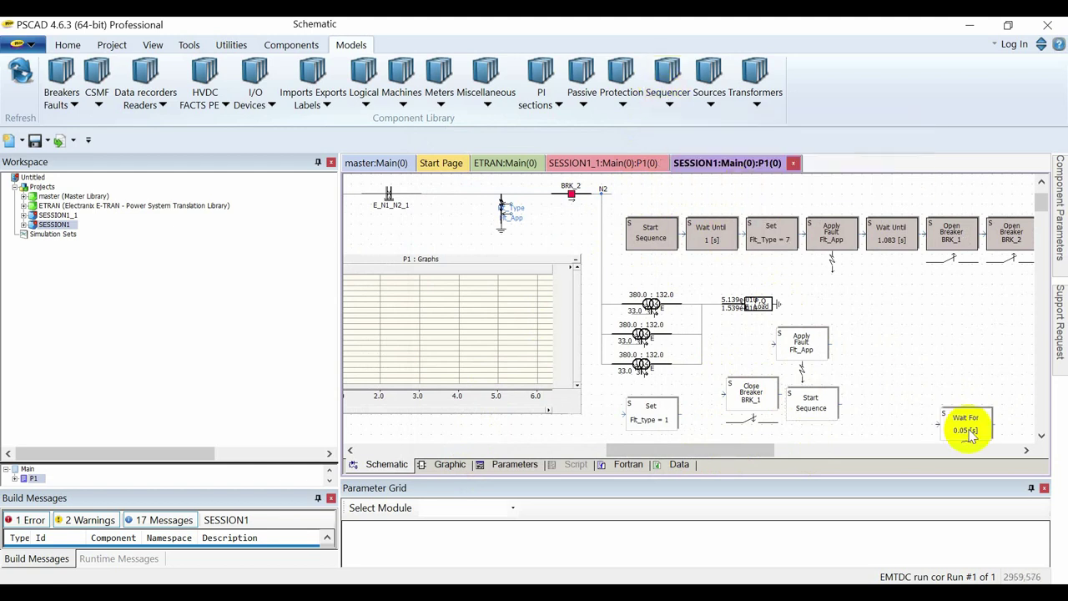
{"action": "left_click", "coordinate": [922, 334]}
{"action": "double_click", "coordinate": [924, 338]}
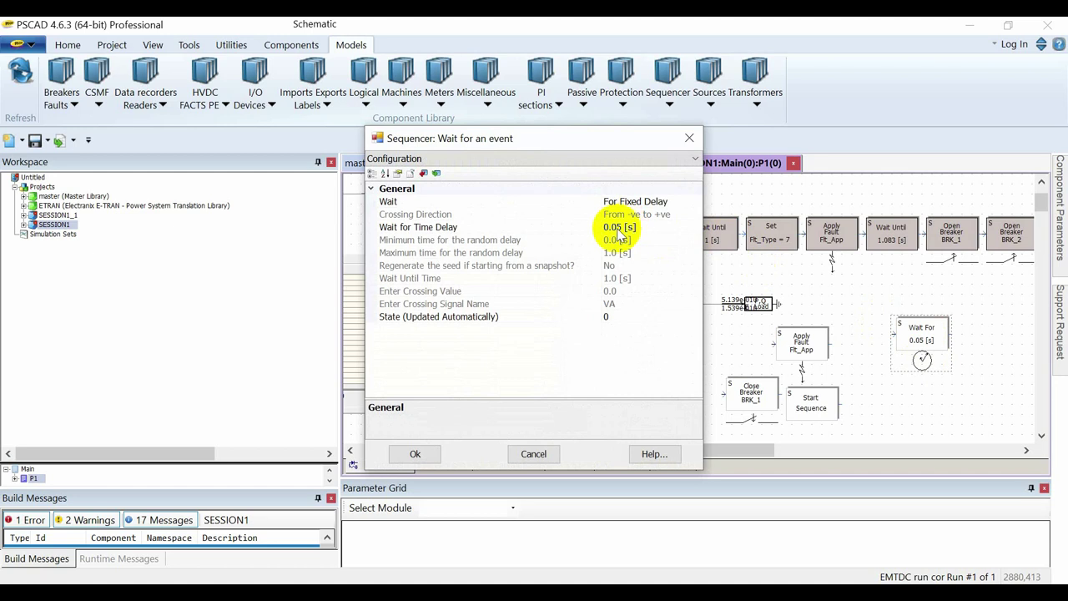
{"action": "left_click", "coordinate": [425, 454]}
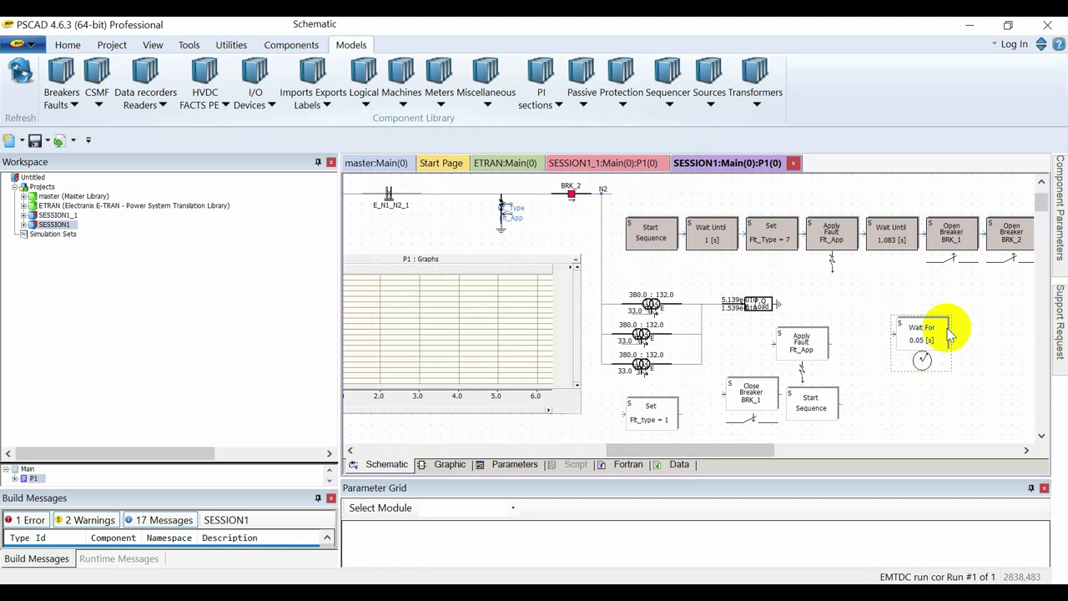
Box-select and delete the loose blocks below the chain, then select the Set Flt_type = 1 block.
{"action": "left_click_drag", "start_coordinate": [955, 379], "coordinate": [740, 430]}
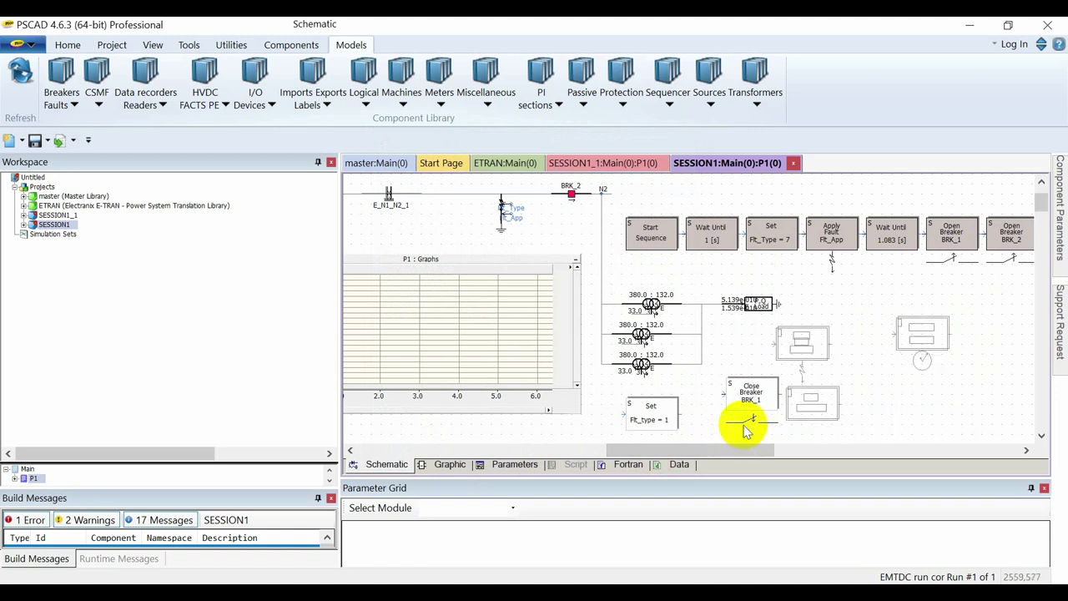
{"action": "key", "text": "Delete"}
{"action": "left_click", "coordinate": [647, 418]}
{"action": "left_click_drag", "start_coordinate": [695, 445], "coordinate": [659, 451]}
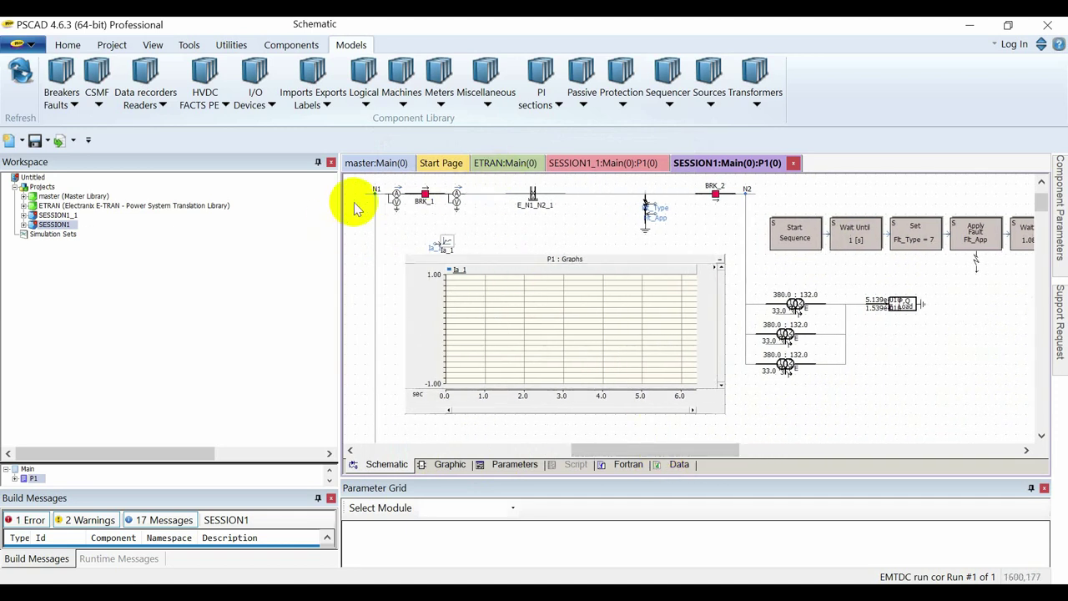
{"action": "left_click", "coordinate": [728, 198]}
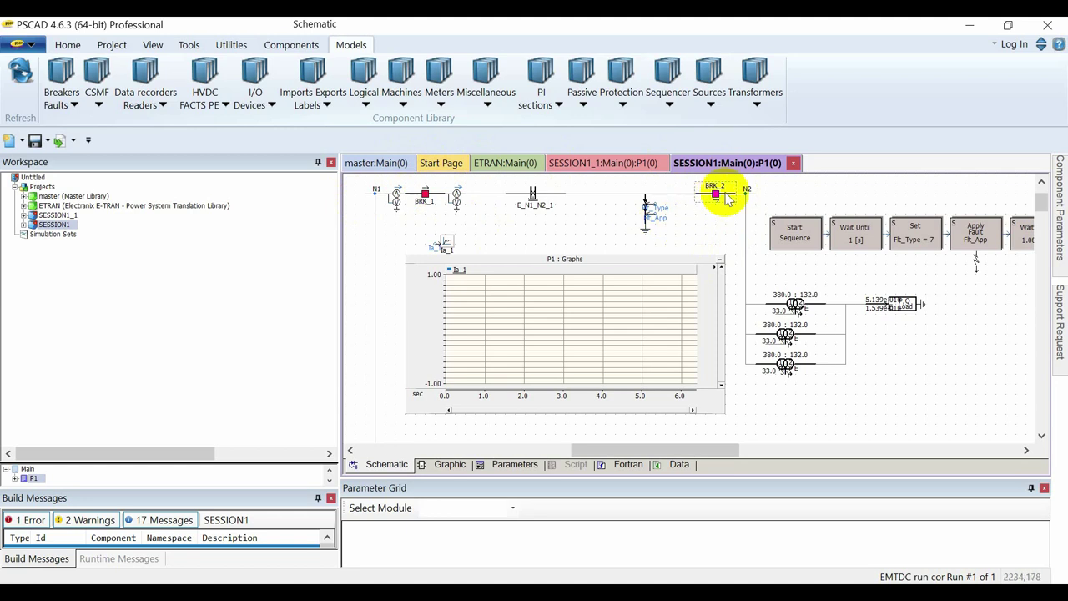
{"action": "mouse_move", "coordinate": [727, 198]}
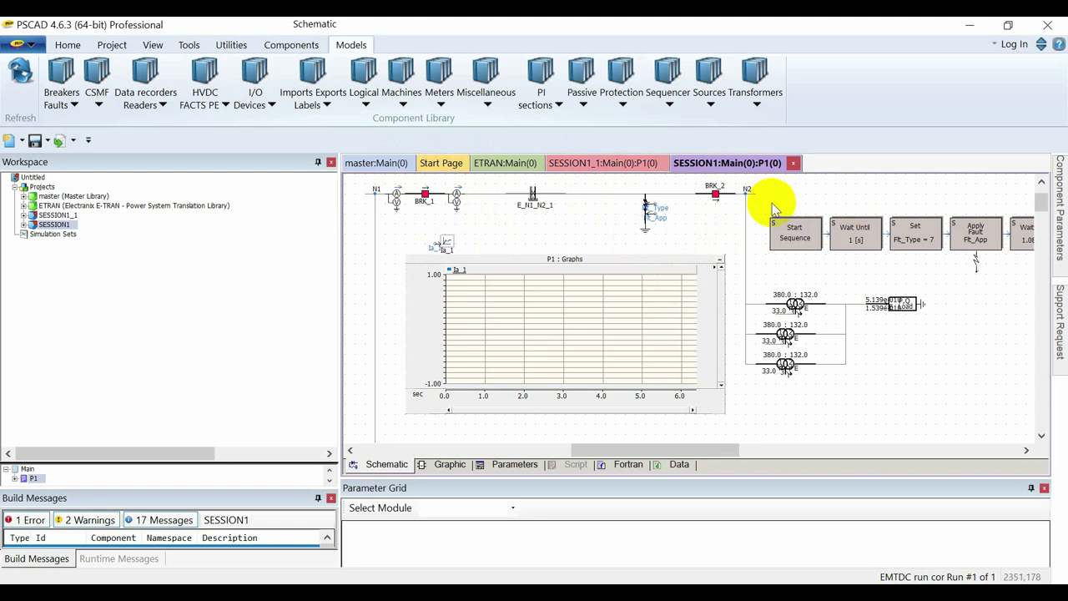
{"action": "left_click_drag", "start_coordinate": [727, 450], "coordinate": [776, 451]}
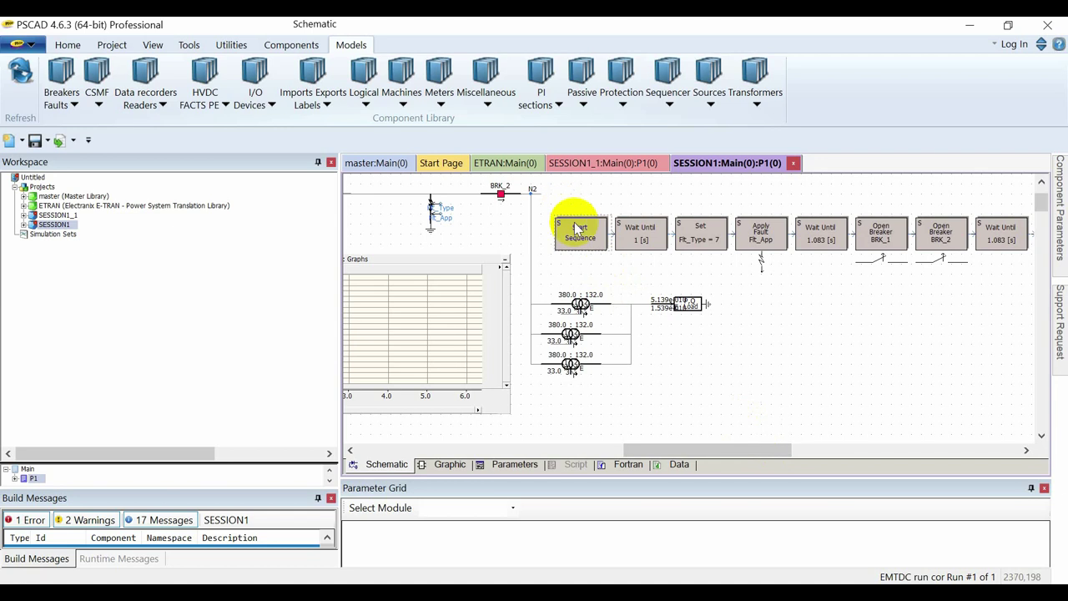
{"action": "double_click", "coordinate": [640, 228]}
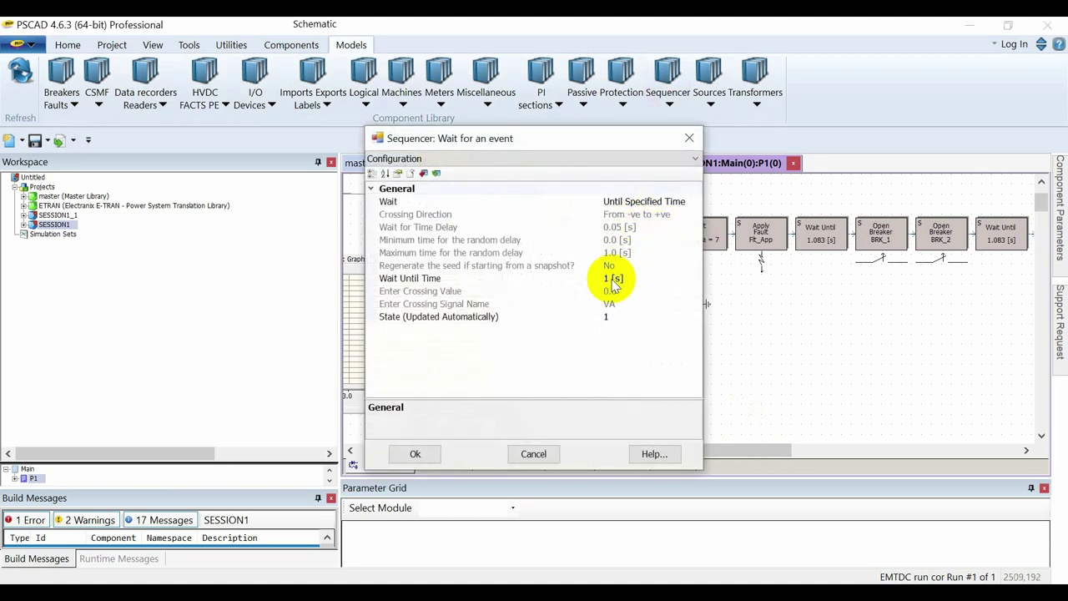
{"action": "left_click", "coordinate": [641, 203]}
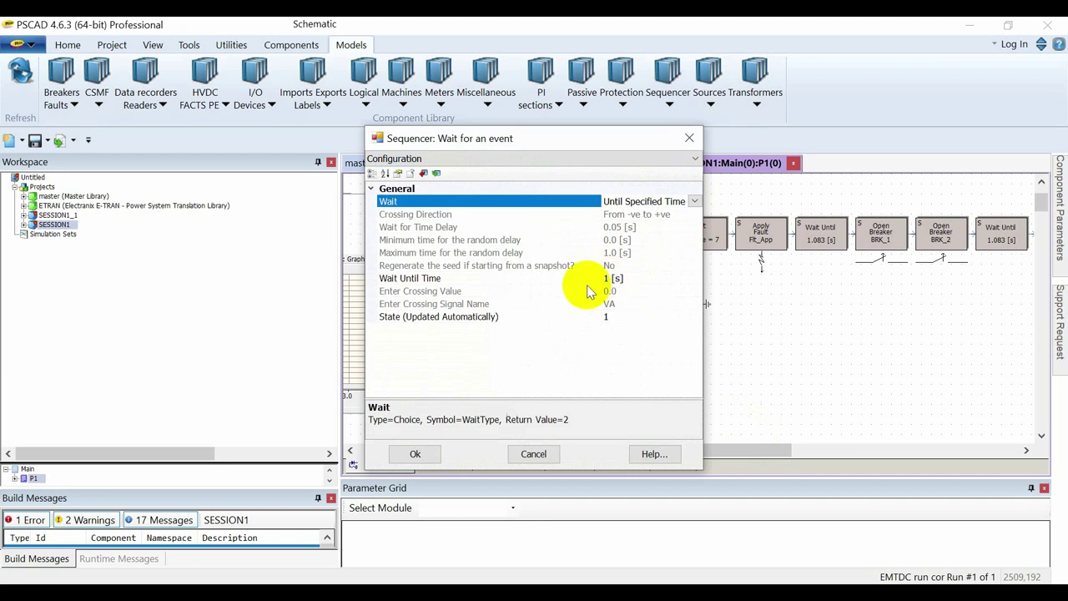
{"action": "left_click", "coordinate": [413, 453]}
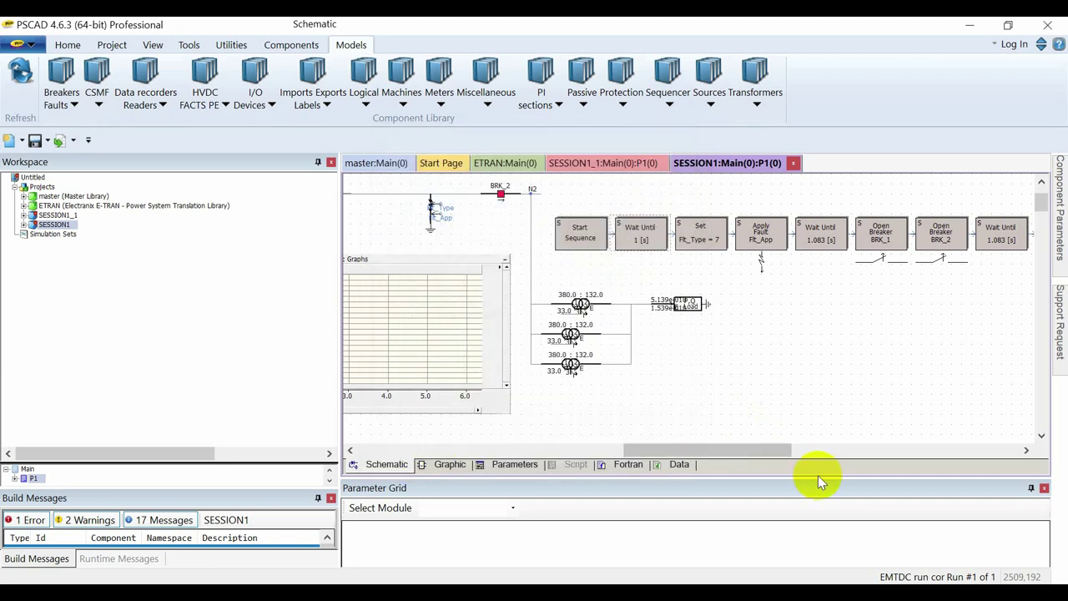
{"action": "left_click_drag", "start_coordinate": [763, 454], "coordinate": [731, 449]}
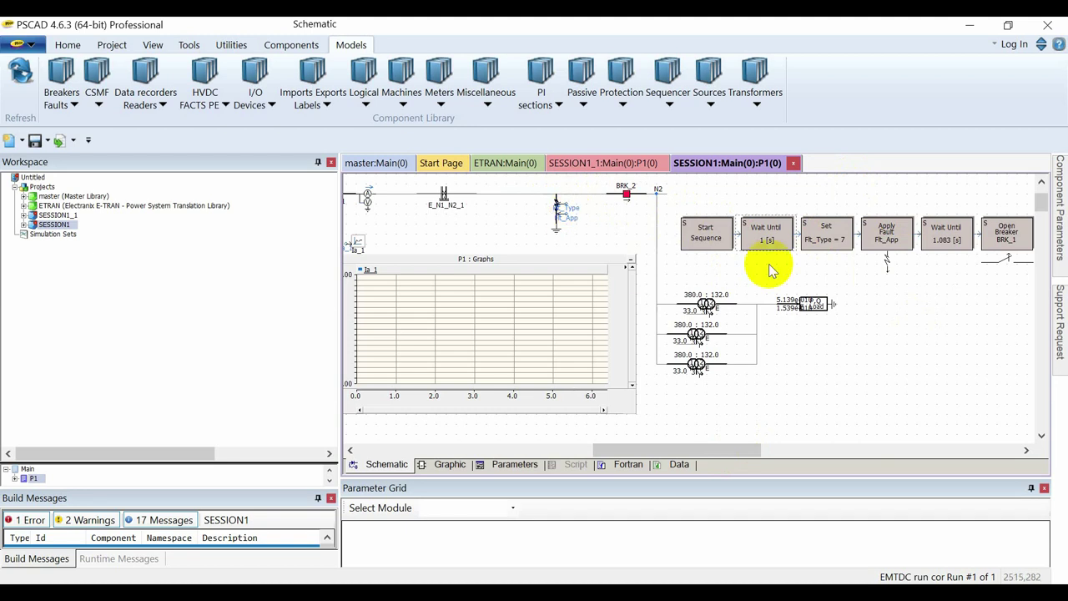
{"action": "left_click_drag", "start_coordinate": [740, 451], "coordinate": [762, 450]}
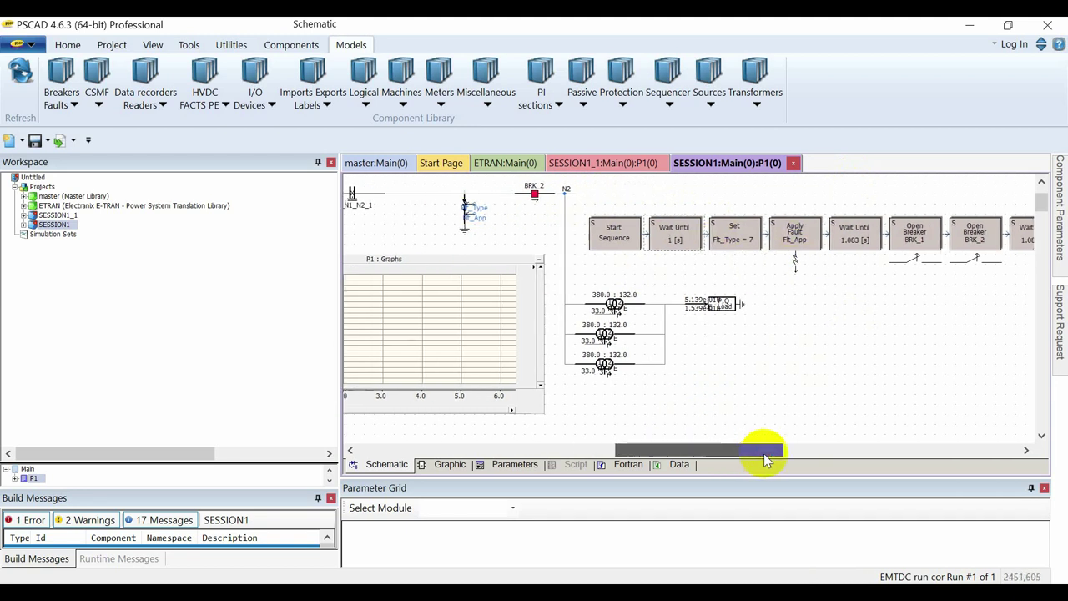
{"action": "double_click", "coordinate": [800, 240]}
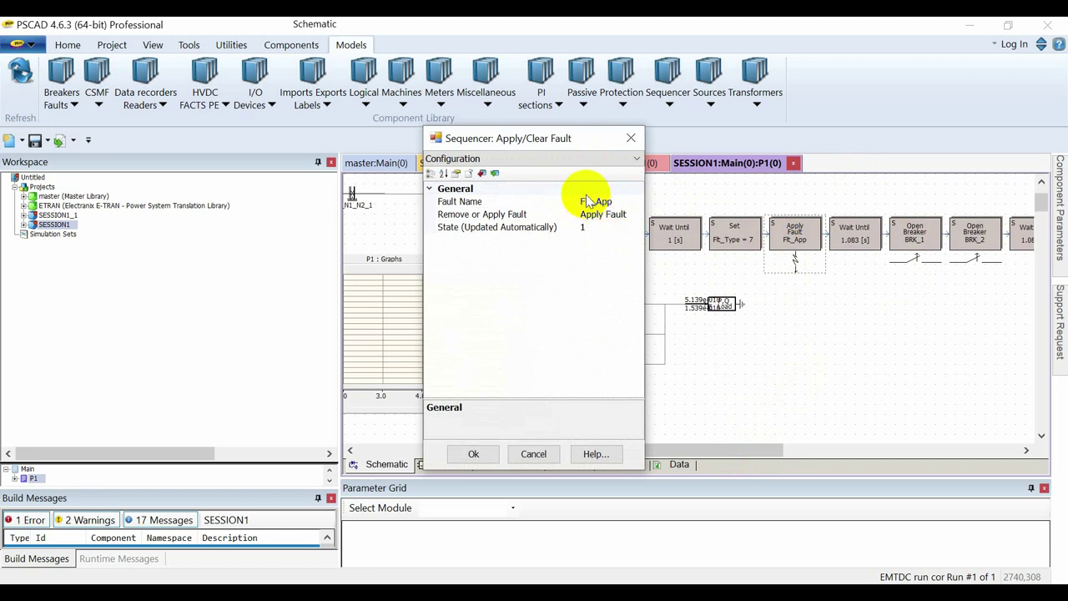
{"action": "left_click_drag", "start_coordinate": [574, 138], "coordinate": [774, 127]}
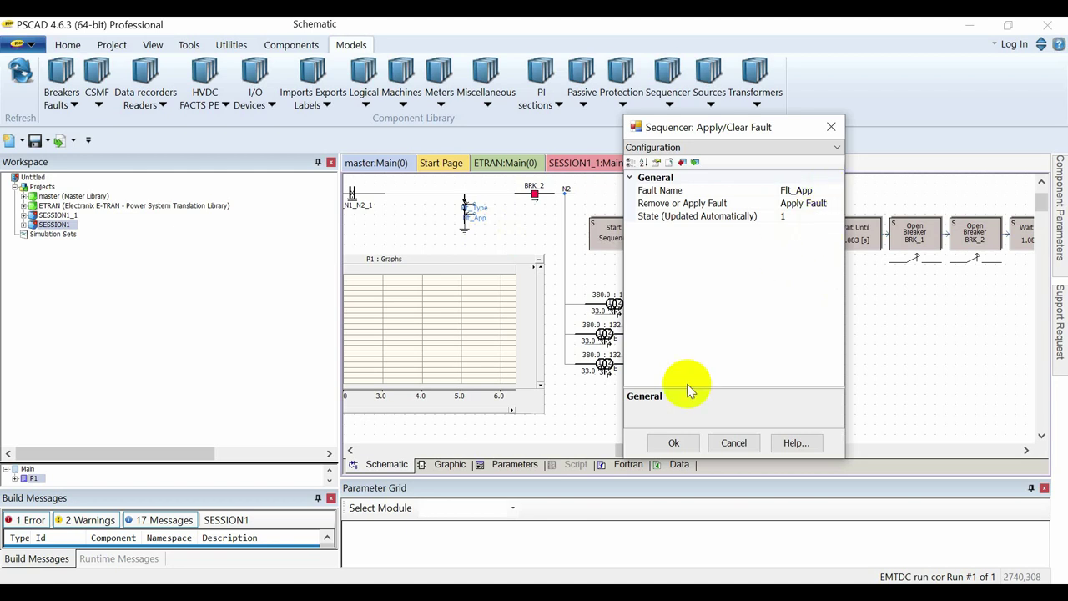
{"action": "left_click", "coordinate": [674, 443]}
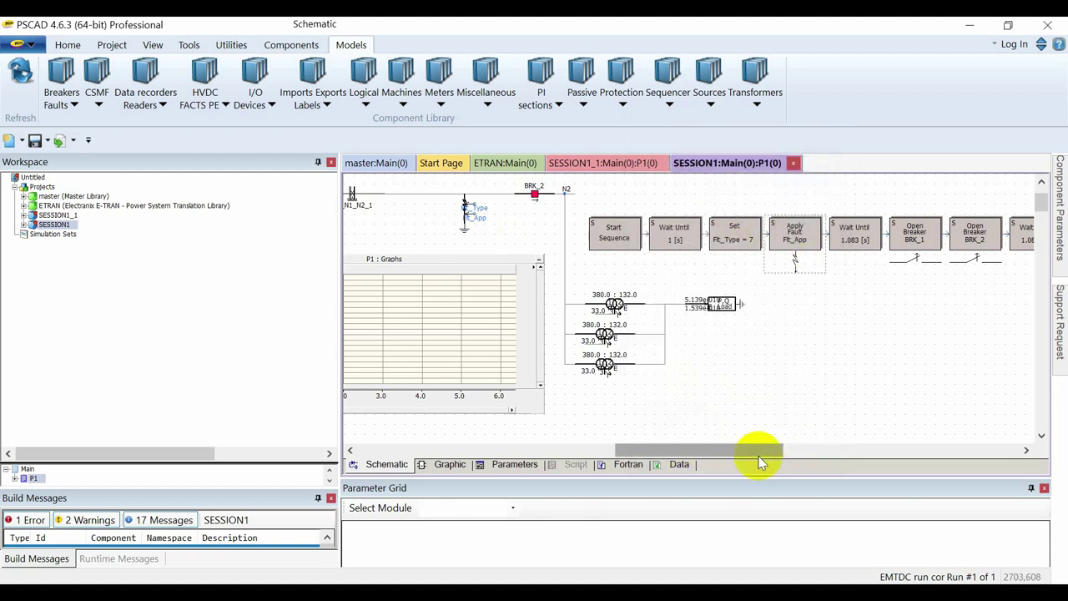
{"action": "left_click_drag", "start_coordinate": [758, 462], "coordinate": [781, 449]}
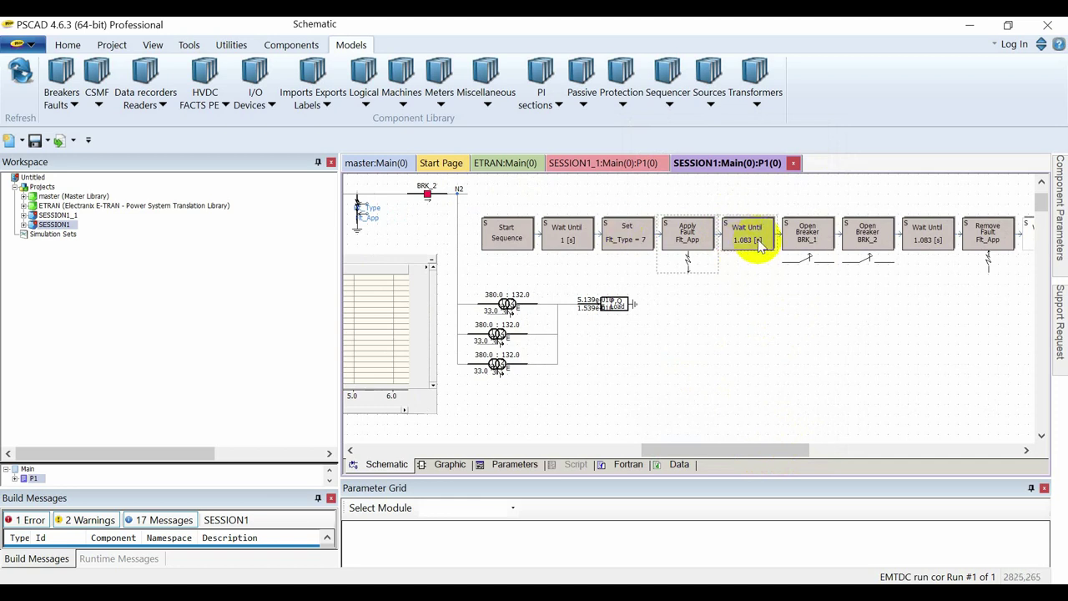
{"action": "mouse_move", "coordinate": [751, 255]}
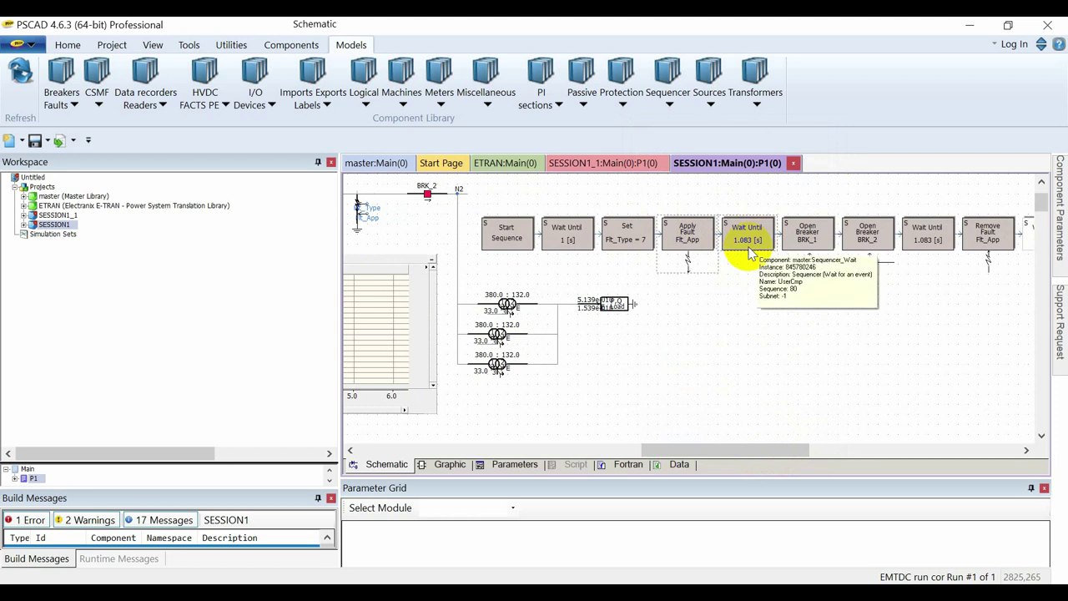
{"action": "left_click_drag", "start_coordinate": [735, 453], "coordinate": [689, 454]}
{"action": "double_click", "coordinate": [844, 231]}
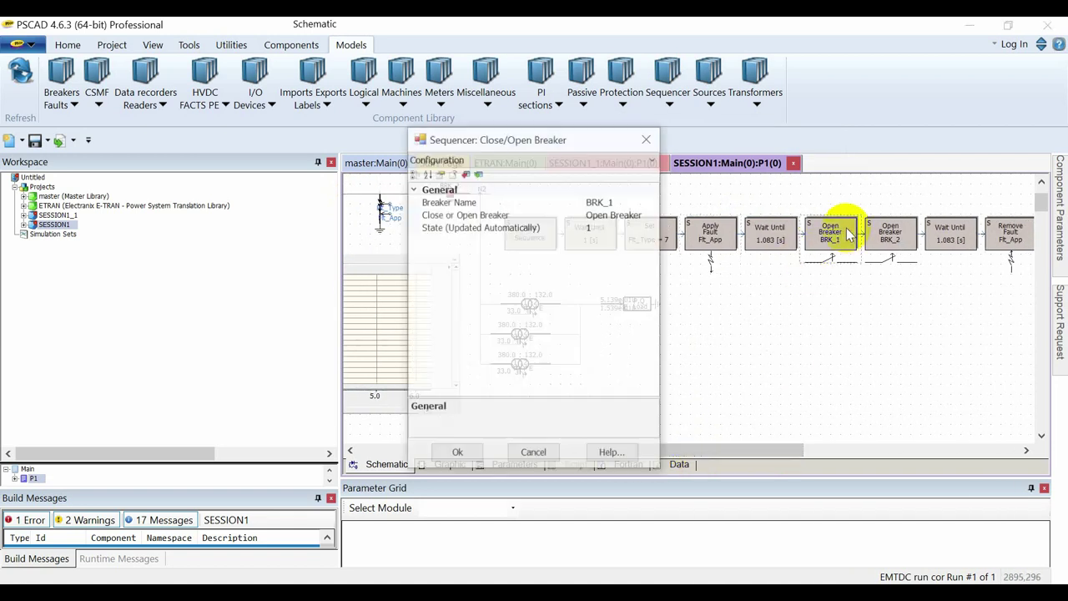
{"action": "left_click", "coordinate": [457, 453]}
{"action": "left_click_drag", "start_coordinate": [643, 453], "coordinate": [541, 447]}
{"action": "double_click", "coordinate": [601, 195]}
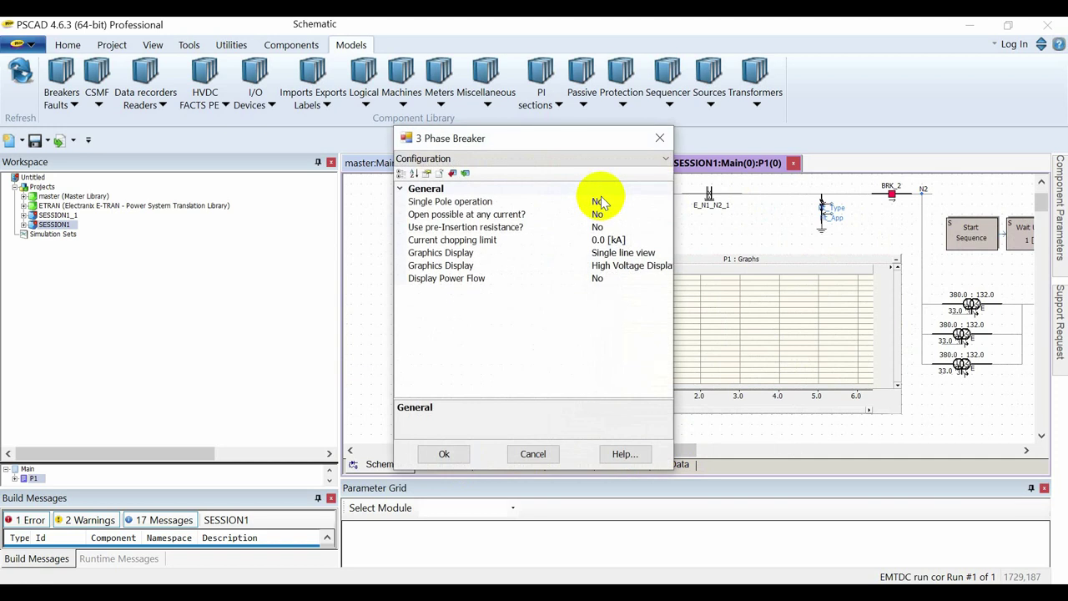
{"action": "left_click", "coordinate": [568, 161]}
{"action": "left_click", "coordinate": [502, 182]}
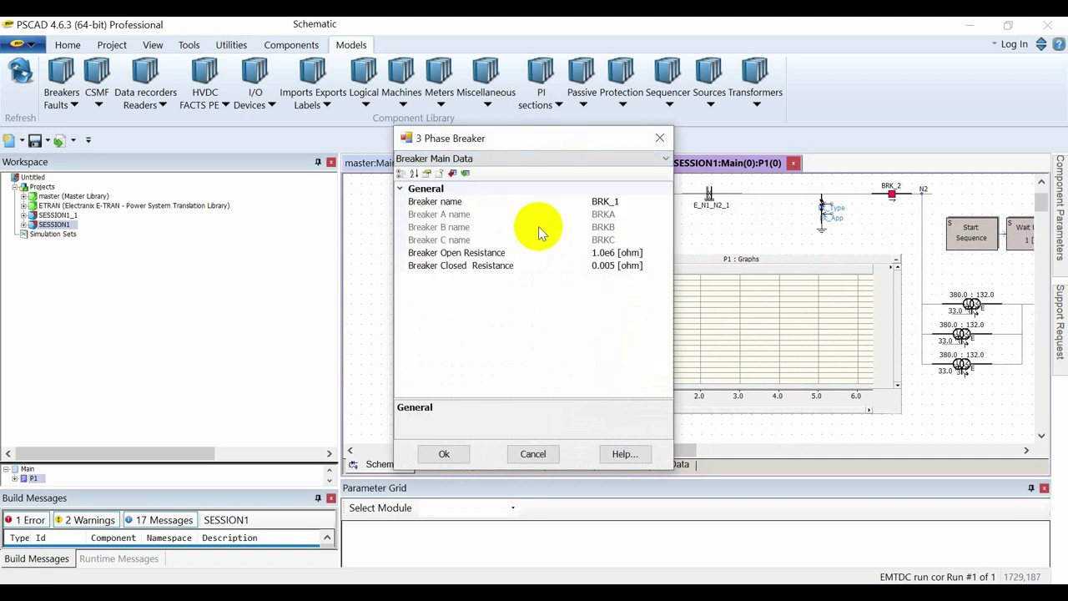
{"action": "left_click", "coordinate": [461, 454]}
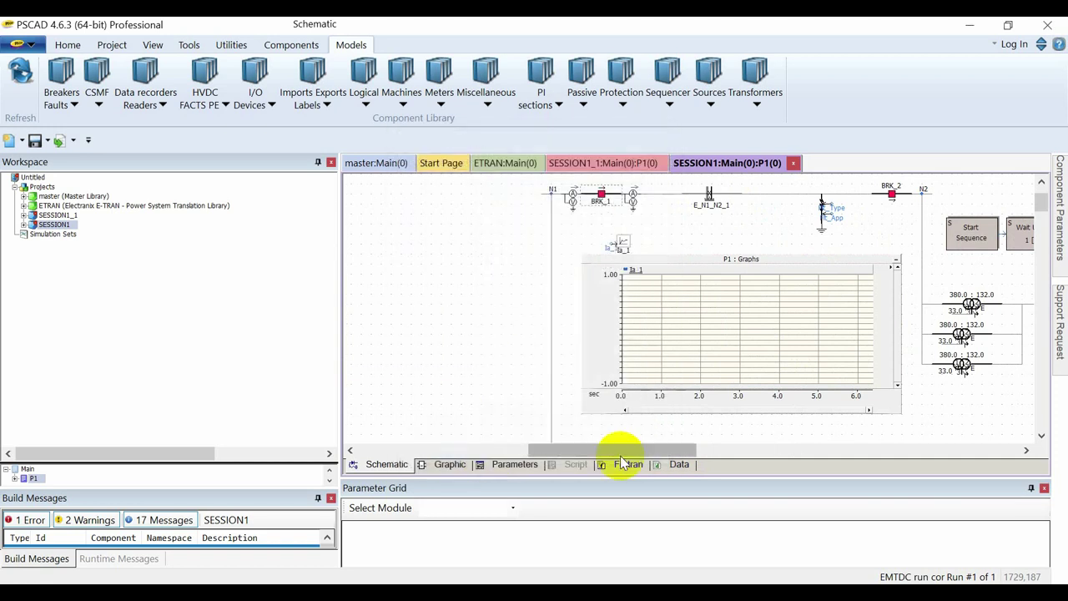
{"action": "left_click_drag", "start_coordinate": [627, 450], "coordinate": [755, 450]}
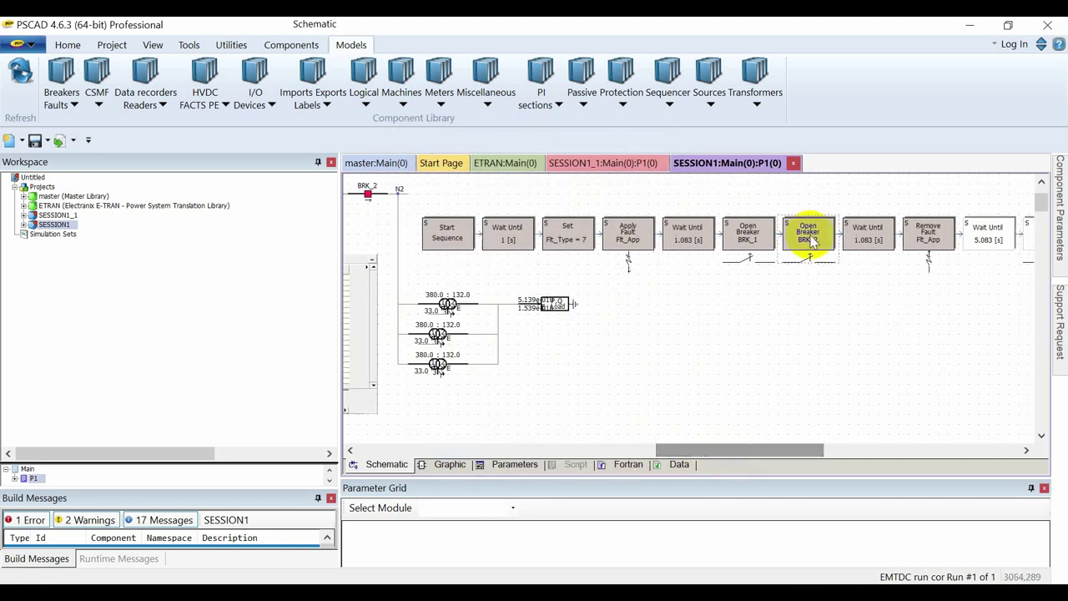
{"action": "left_click", "coordinate": [787, 231]}
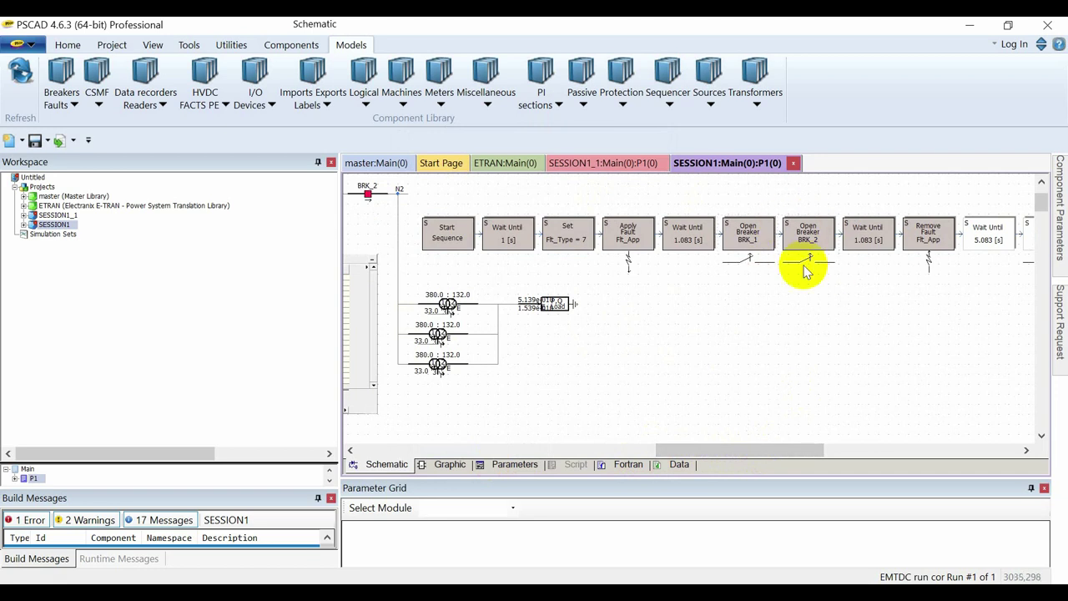
{"action": "left_click", "coordinate": [868, 245]}
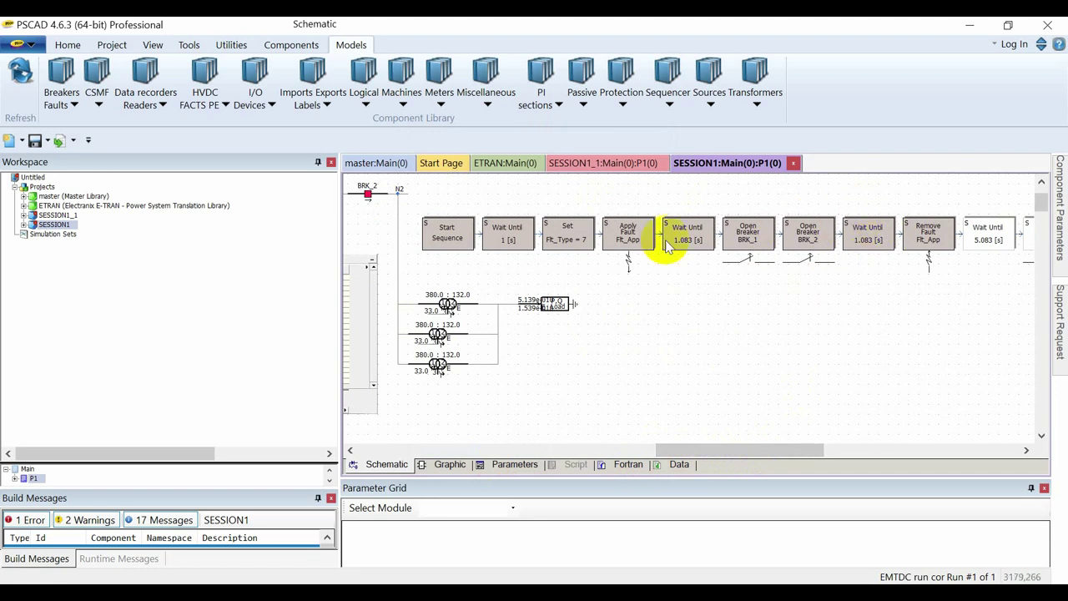
{"action": "left_click", "coordinate": [816, 237]}
{"action": "left_click", "coordinate": [885, 245]}
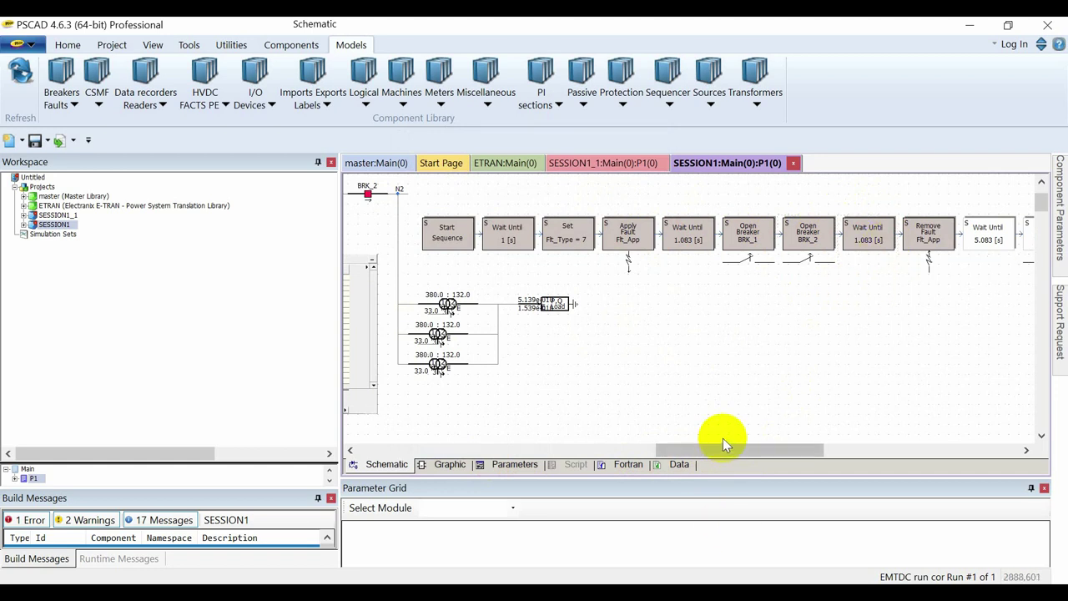
{"action": "left_click_drag", "start_coordinate": [728, 455], "coordinate": [775, 436]}
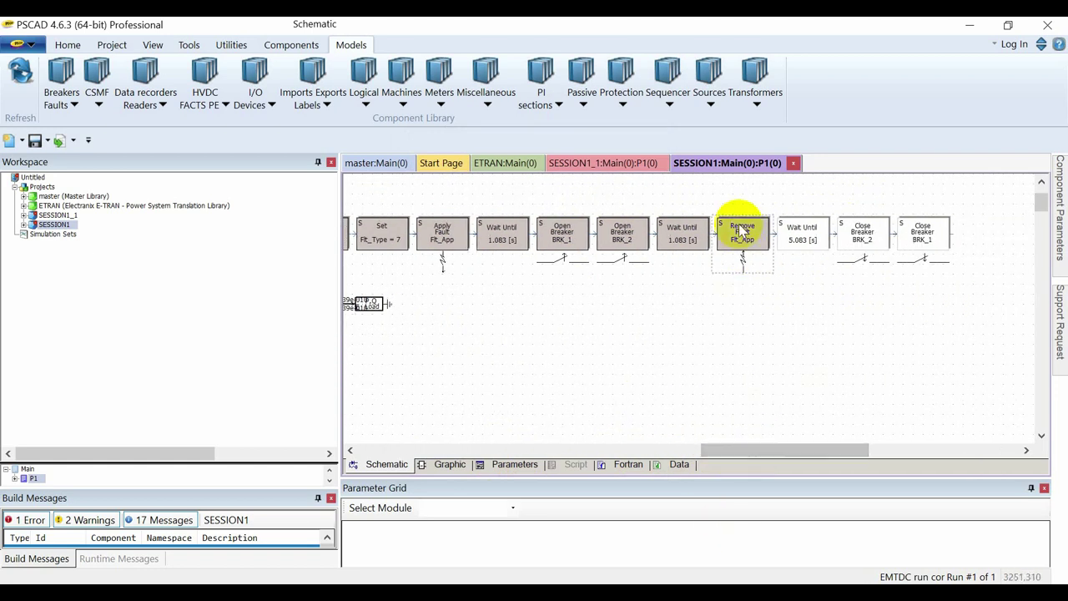
{"action": "left_click", "coordinate": [805, 255]}
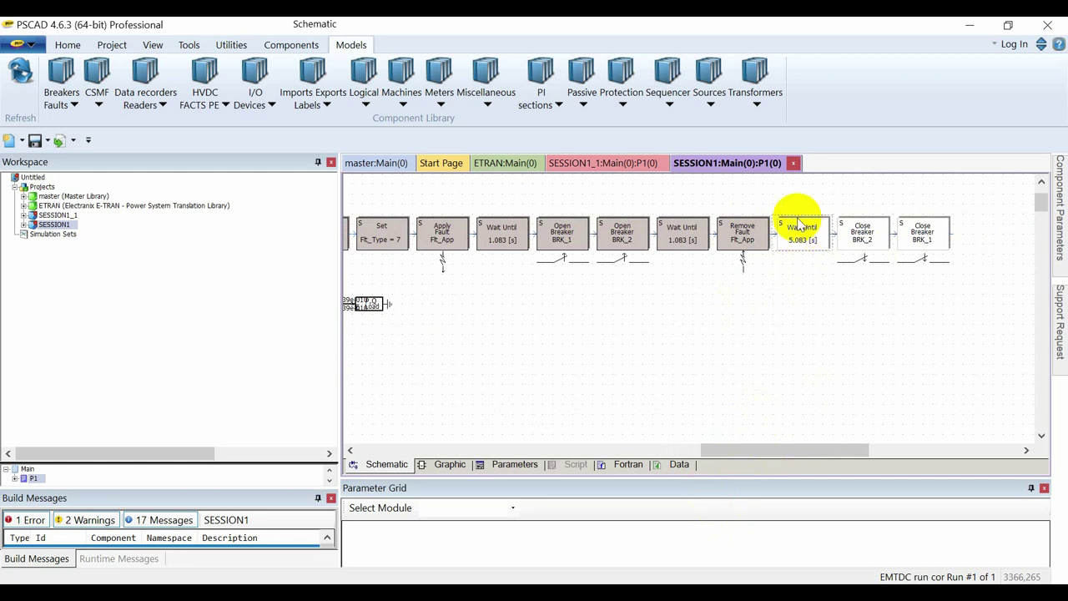
{"action": "left_click", "coordinate": [863, 238]}
{"action": "left_click", "coordinate": [775, 253]}
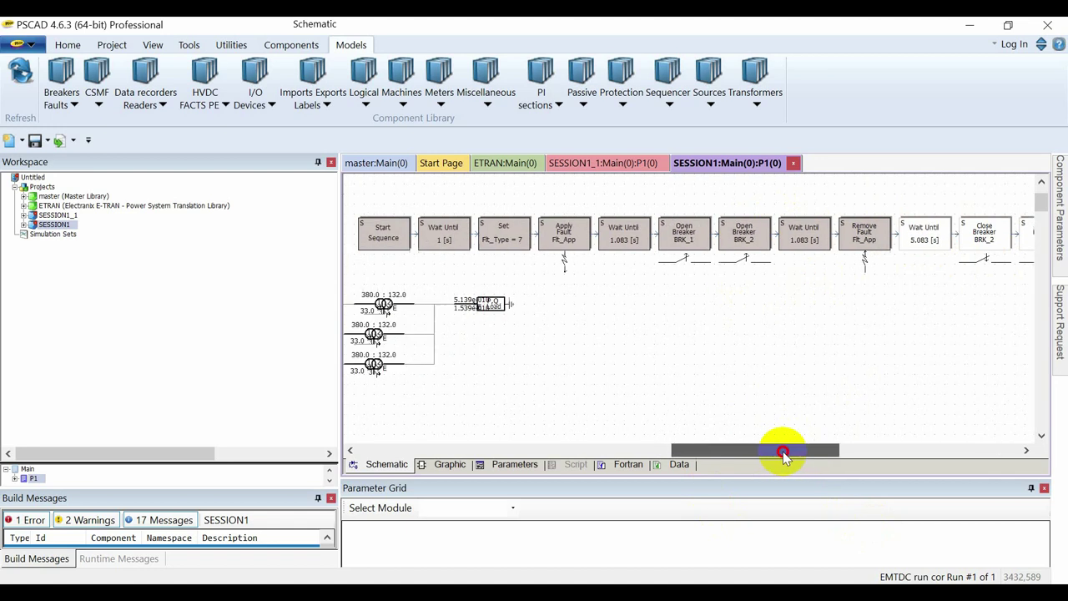